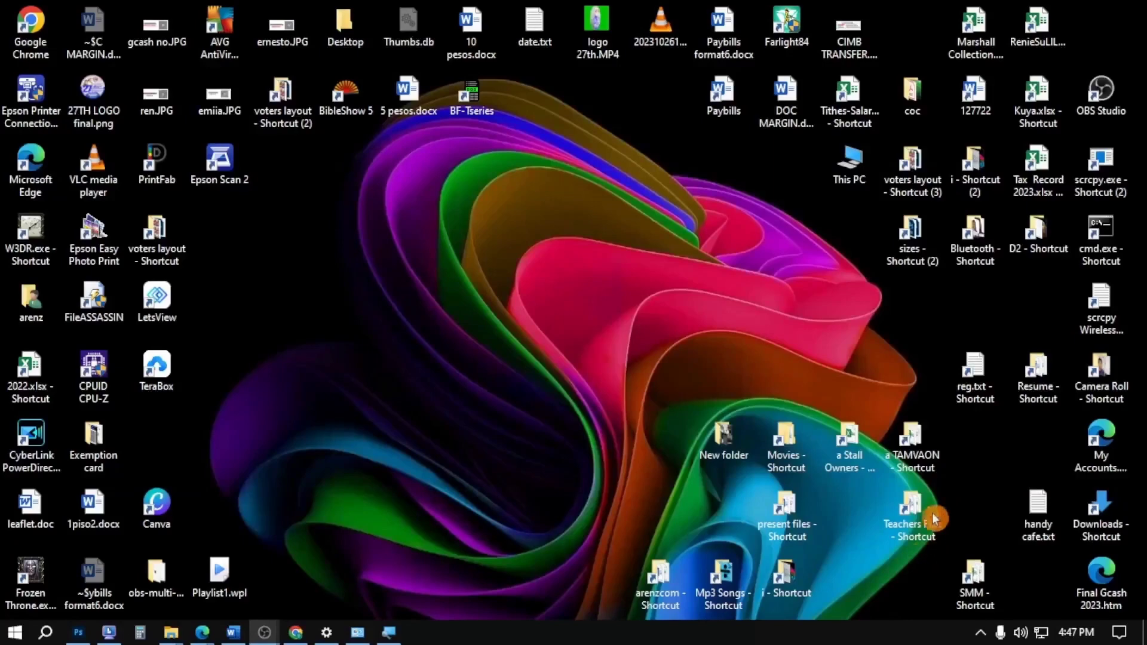
pyautogui.rightClick(506, 282)
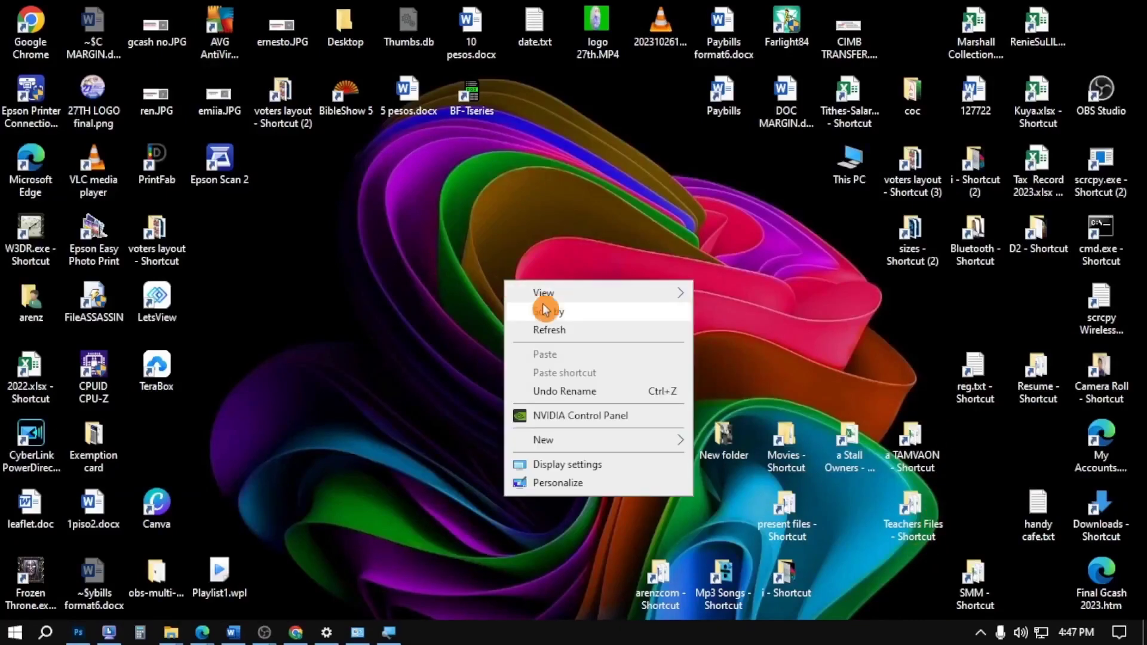
pyautogui.click(544, 330)
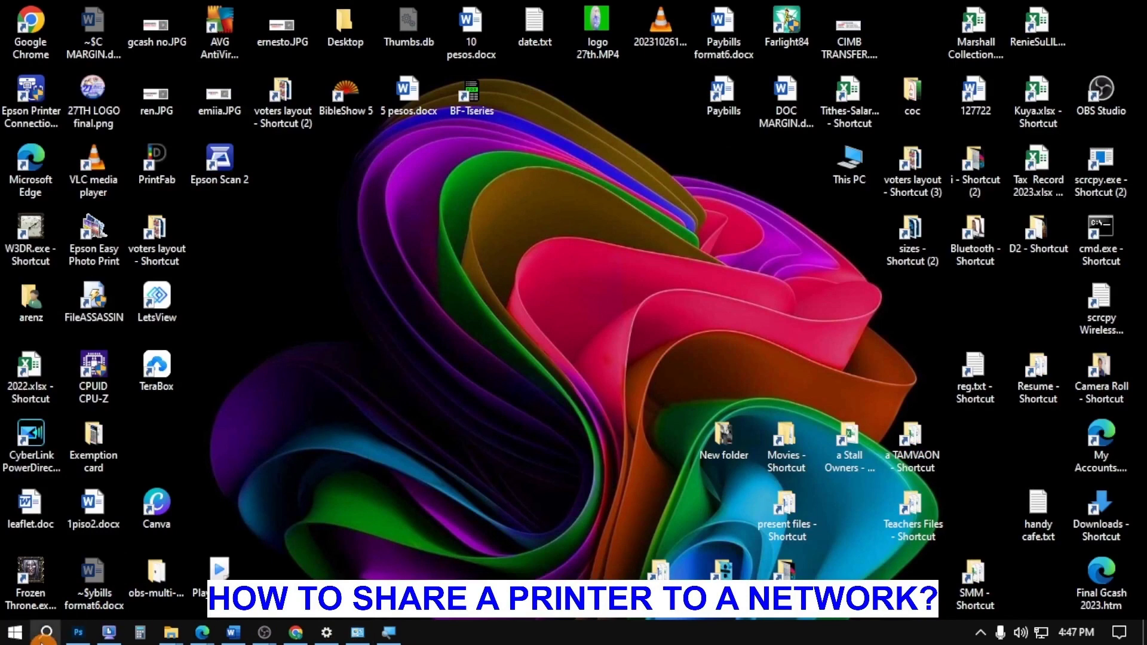
# - Find and open Control Panel, and go to its Devices and Printers page
pyautogui.click(48, 636)
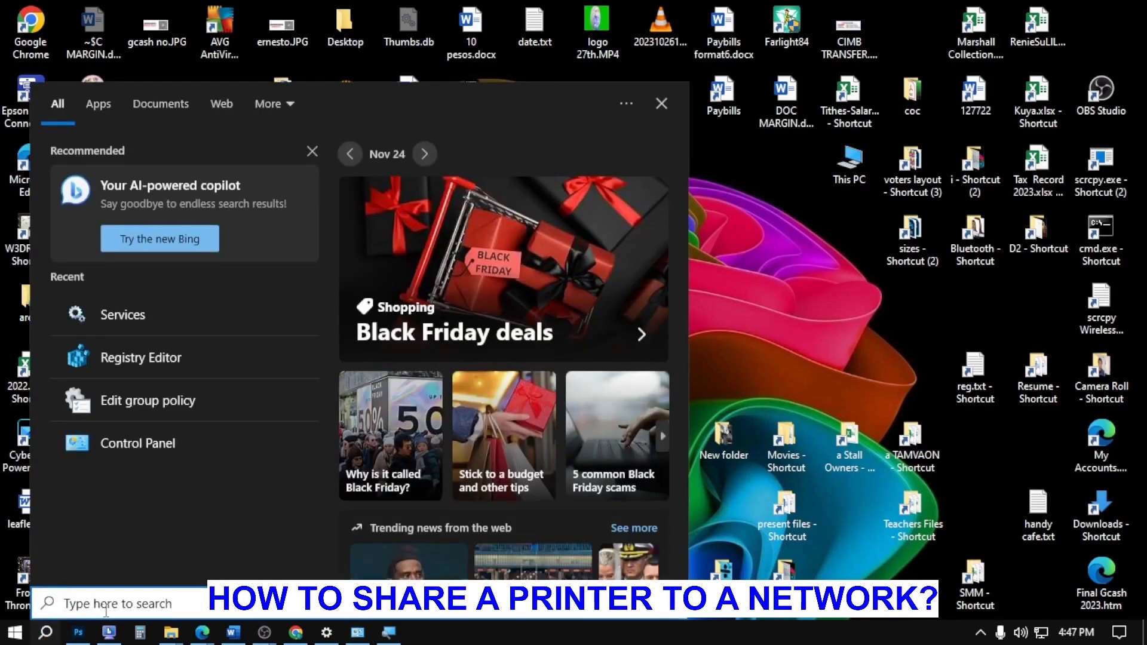
pyautogui.write('co')
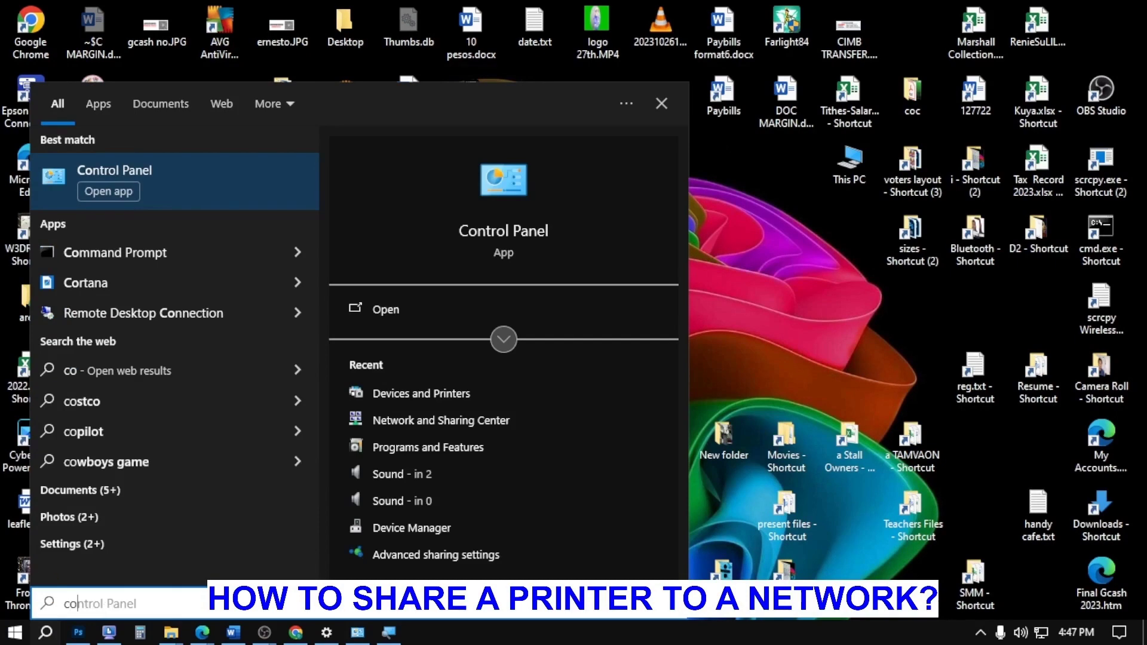
pyautogui.click(220, 174)
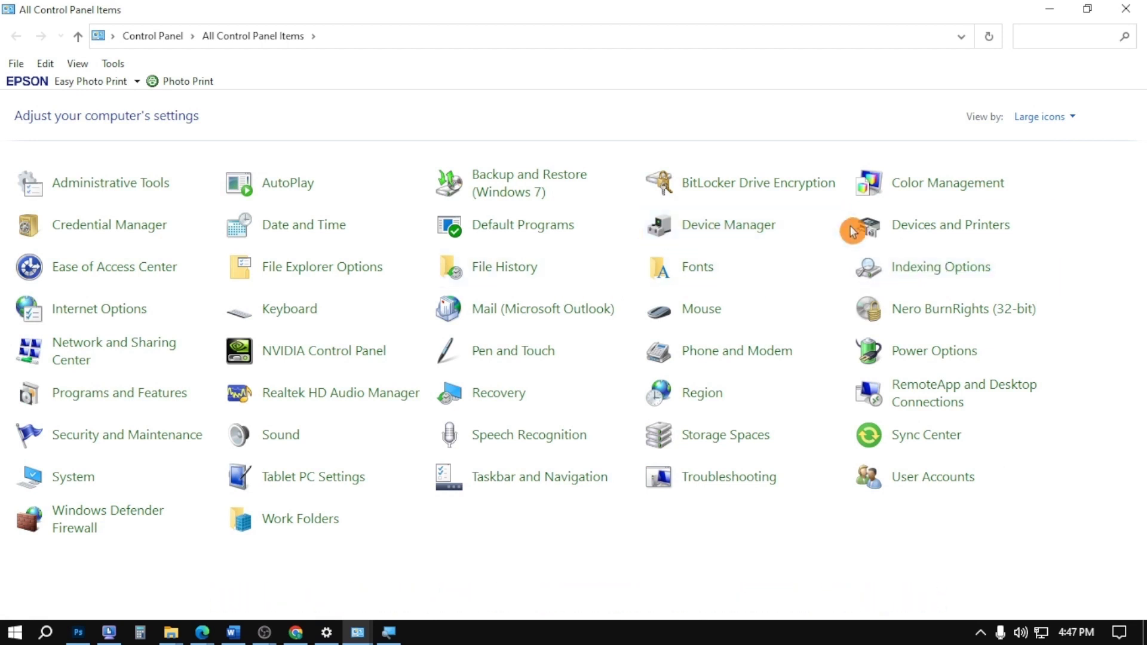
pyautogui.click(942, 235)
# - Turn on sharing for the EPSON L3110 Series default printer in its printer properties and save the setting
pyautogui.scroll(-5, 943, 234)
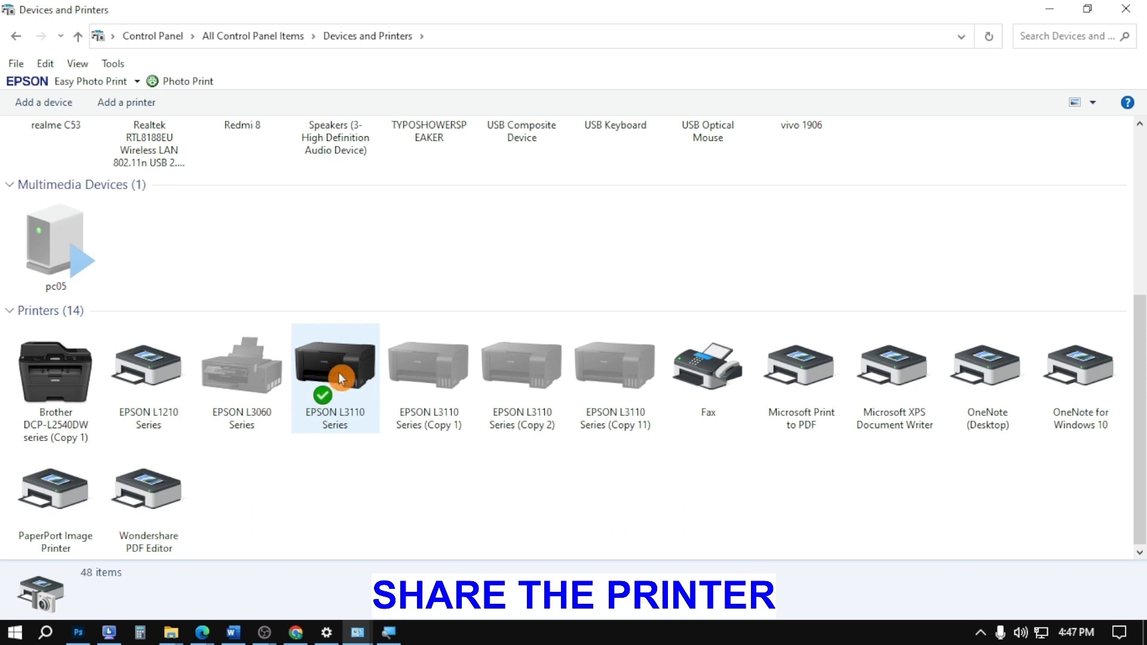
pyautogui.rightClick(339, 375)
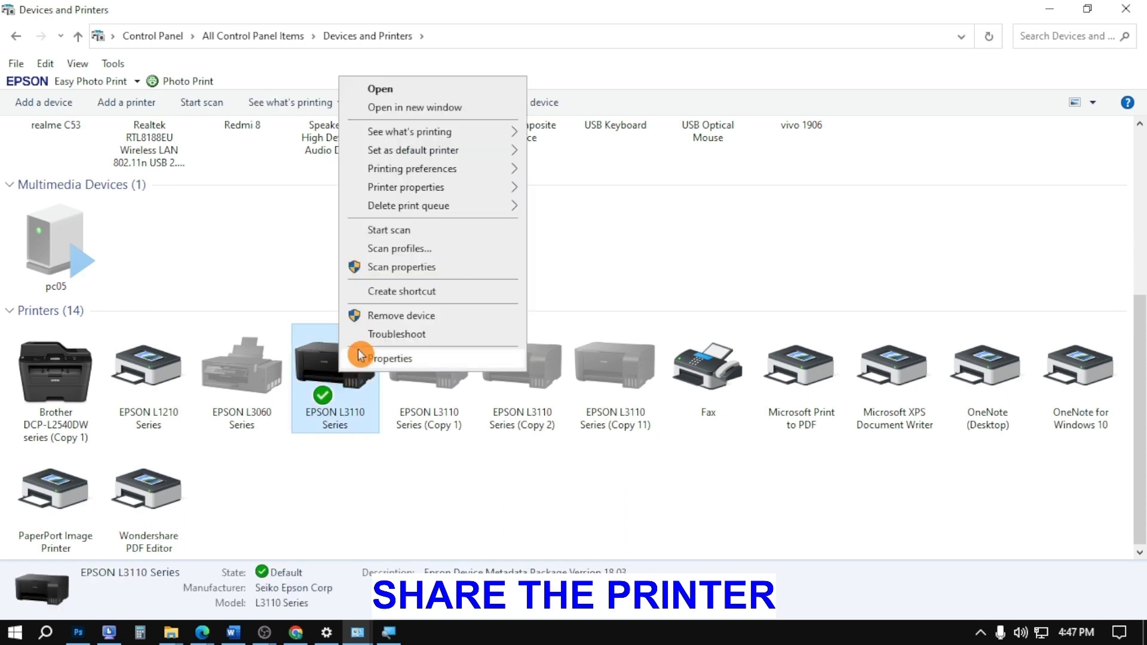
pyautogui.moveTo(435, 187)
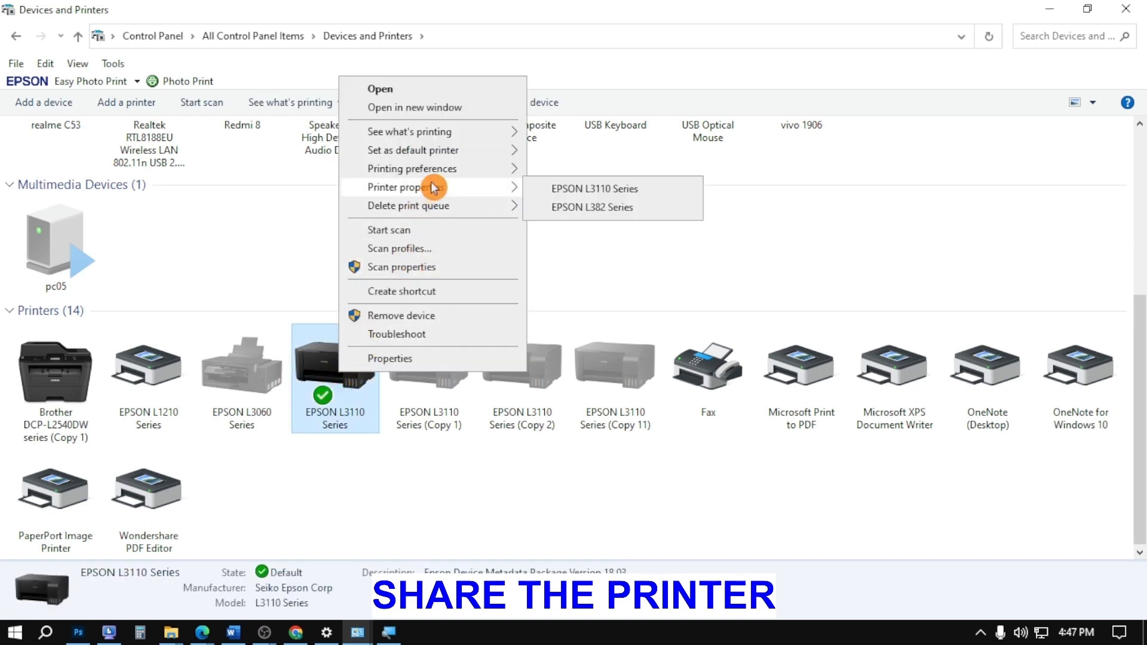
pyautogui.click(601, 186)
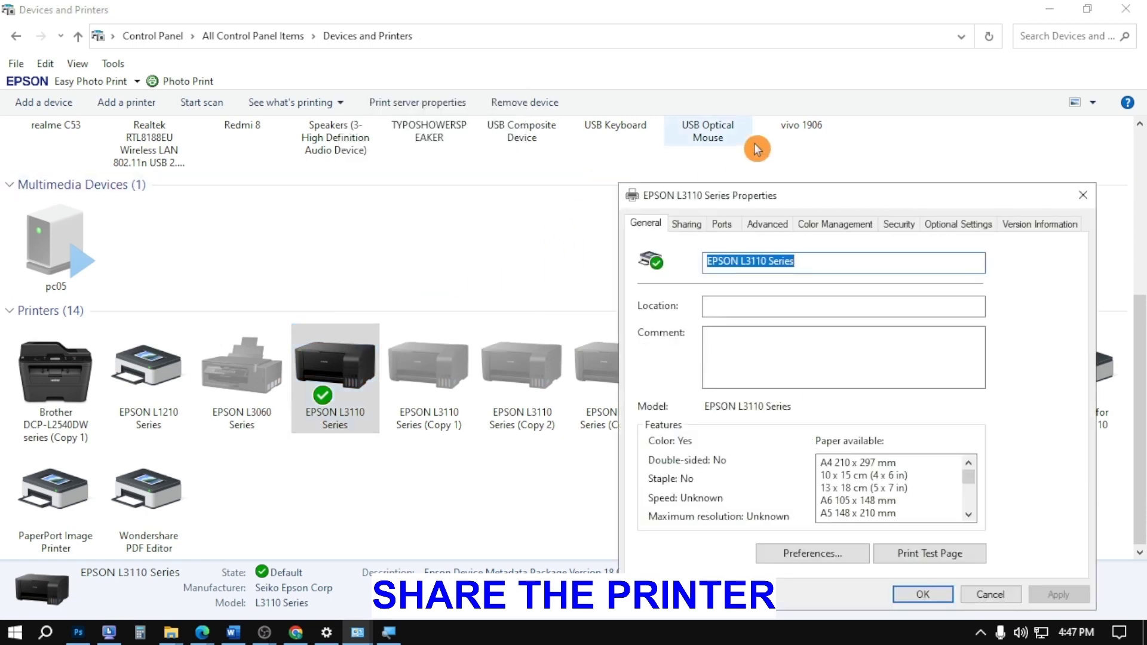
pyautogui.moveTo(817, 197); pyautogui.dragTo(423, 88)
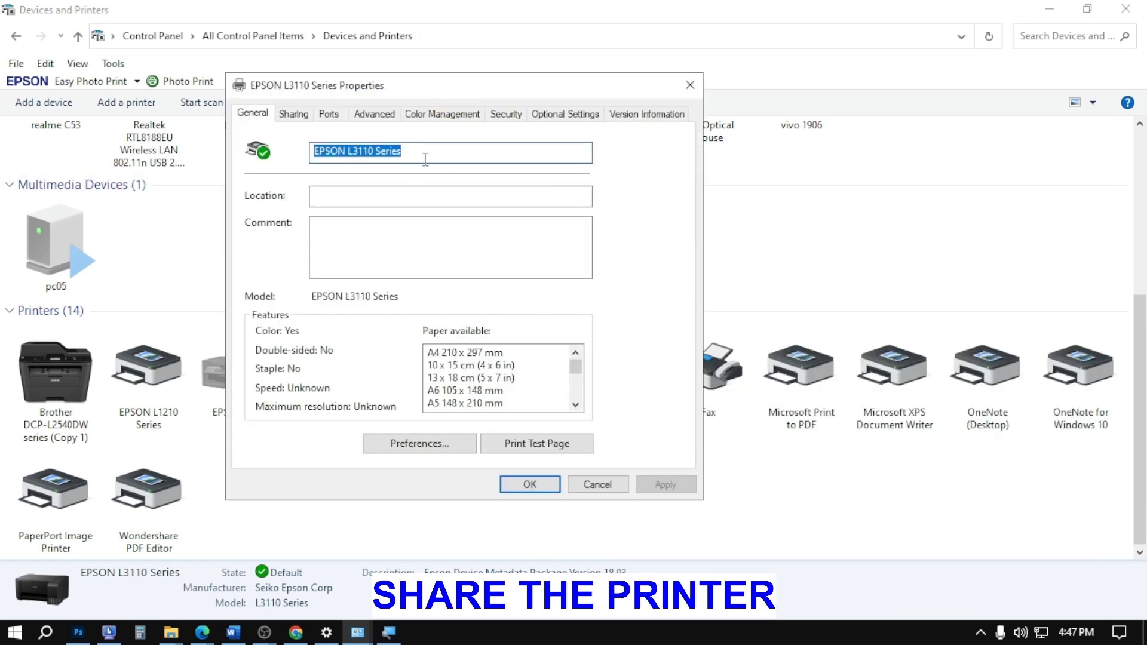
pyautogui.click(302, 118)
pyautogui.click(265, 235)
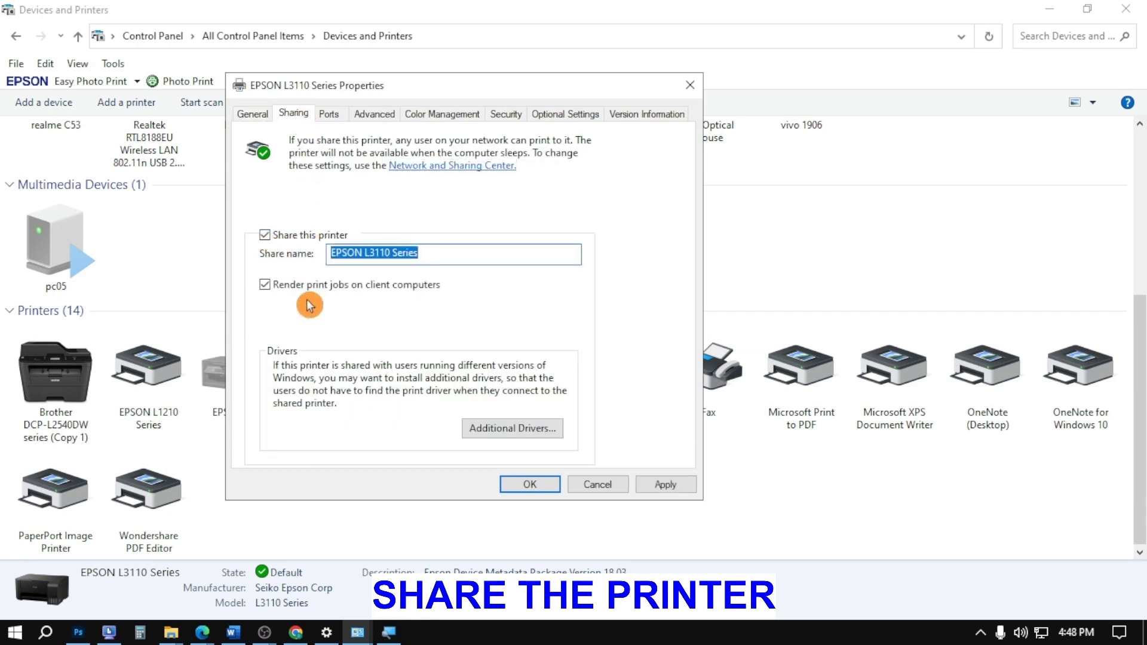
pyautogui.click(539, 486)
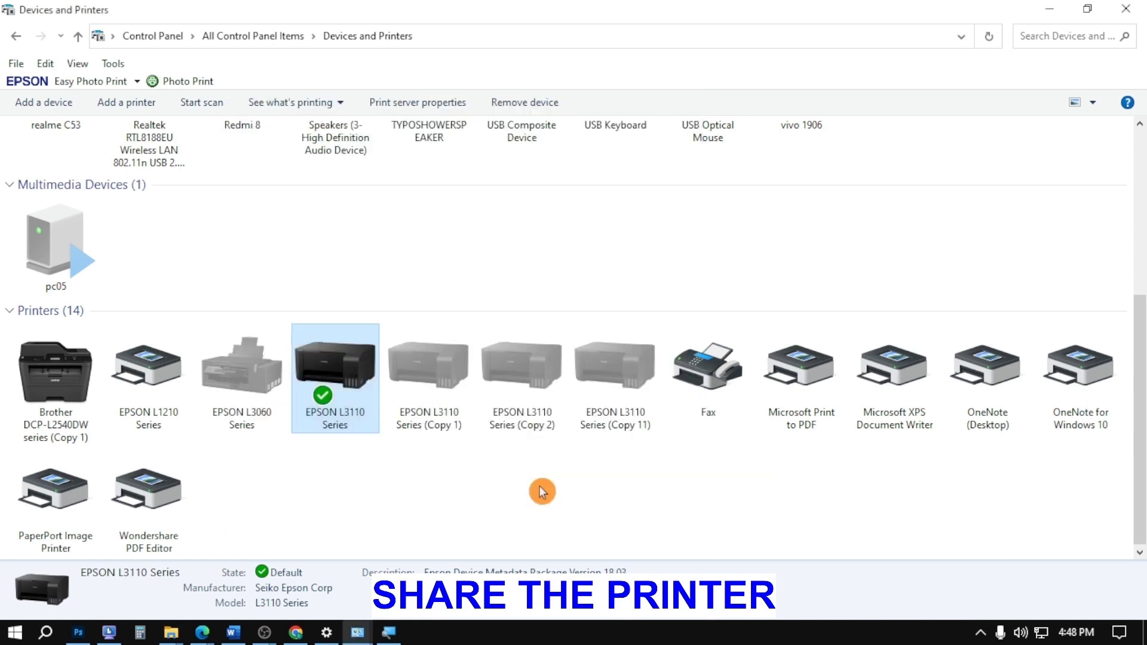
# - Turn on sharing for the EPSON L1210 Series printer in its printer properties and save the setting
pyautogui.click(168, 396)
pyautogui.rightClick(167, 395)
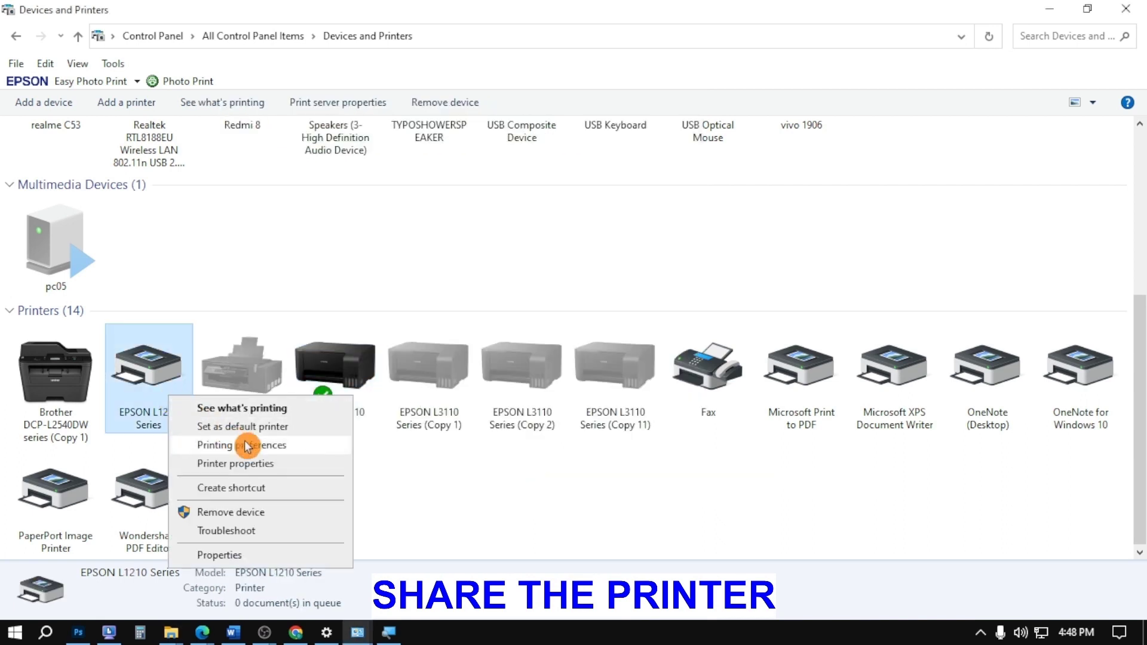
pyautogui.click(251, 465)
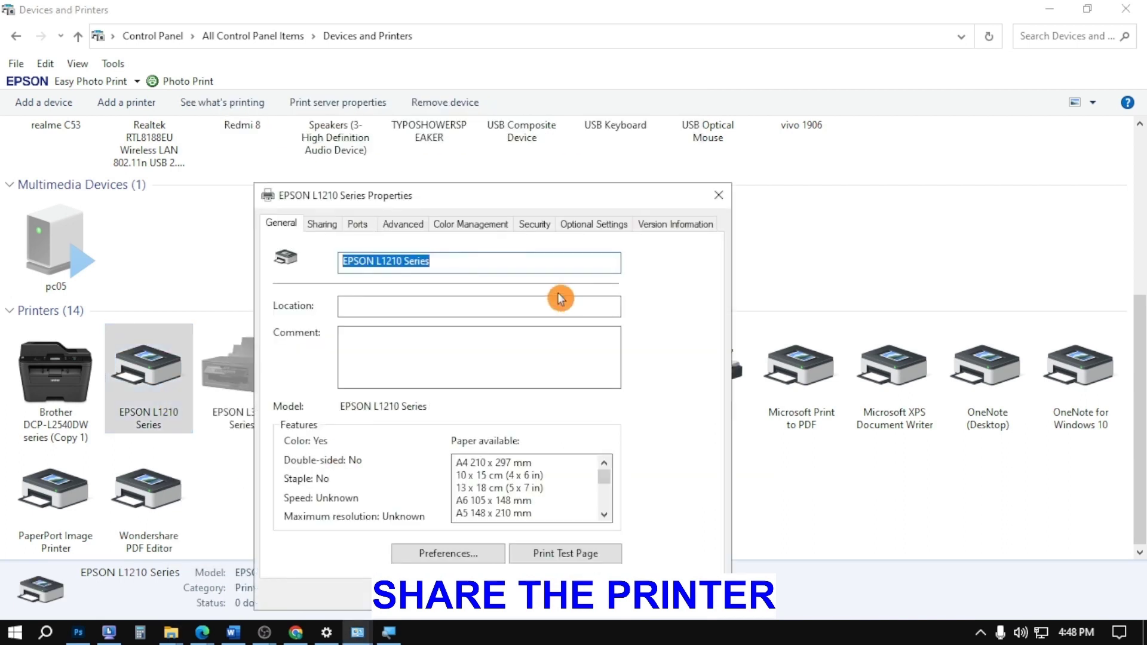
pyautogui.moveTo(484, 206); pyautogui.dragTo(511, 83)
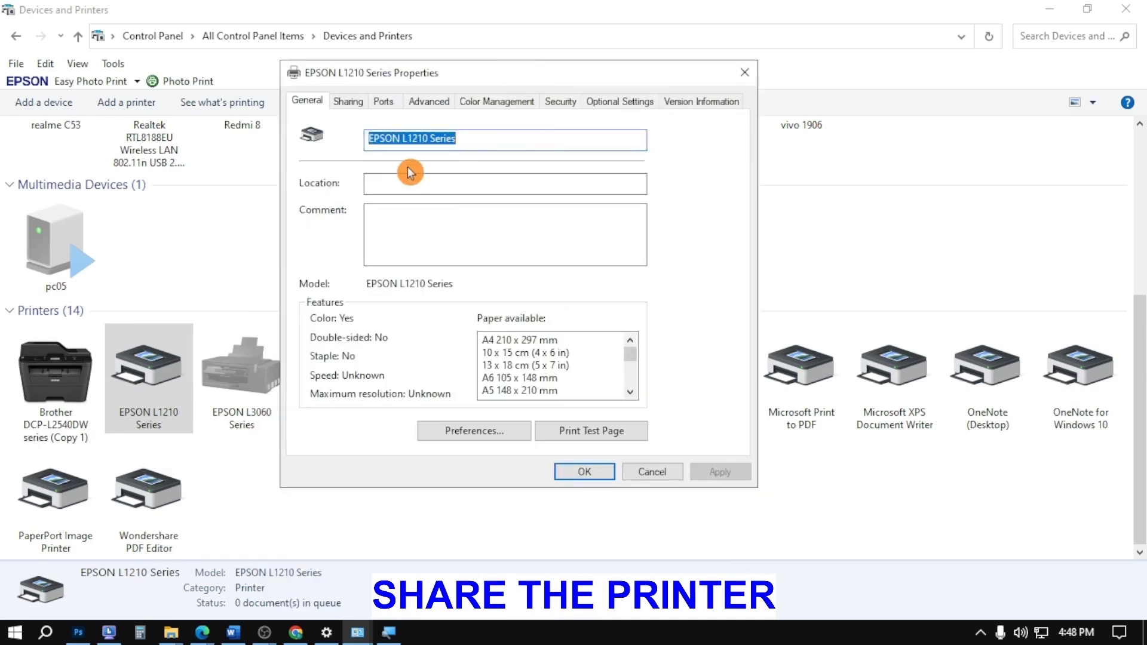
pyautogui.click(355, 110)
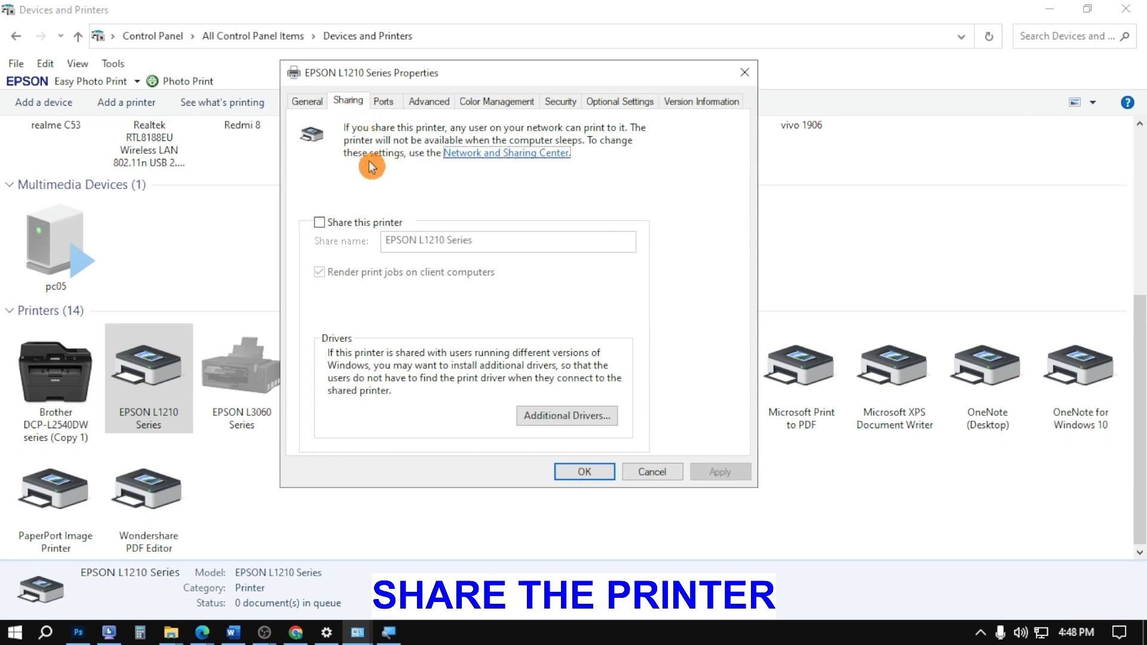
pyautogui.click(319, 222)
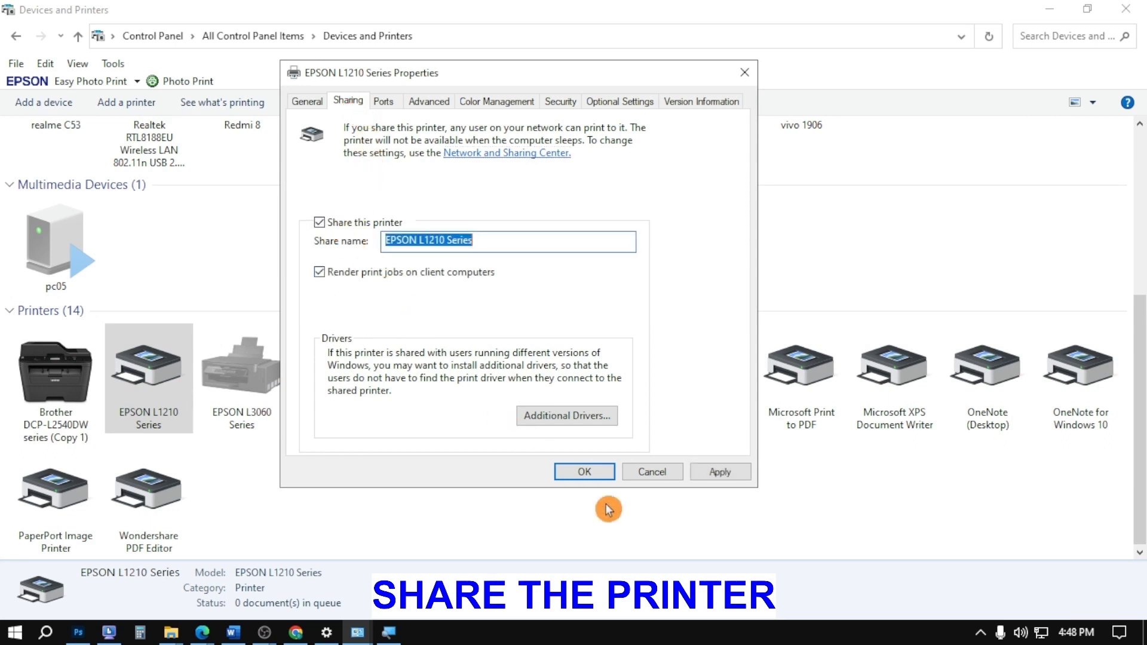
pyautogui.click(592, 472)
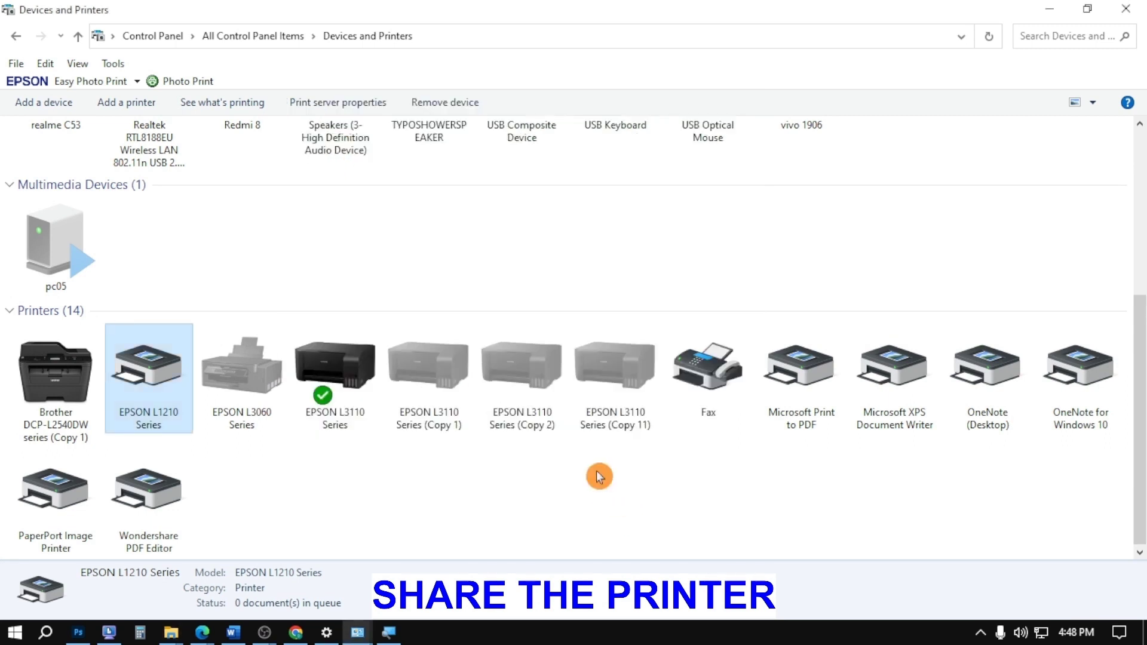
# - Open the network path \\arenzcom to check which printers are shared, and close the window
pyautogui.scroll(5, 236, 471)
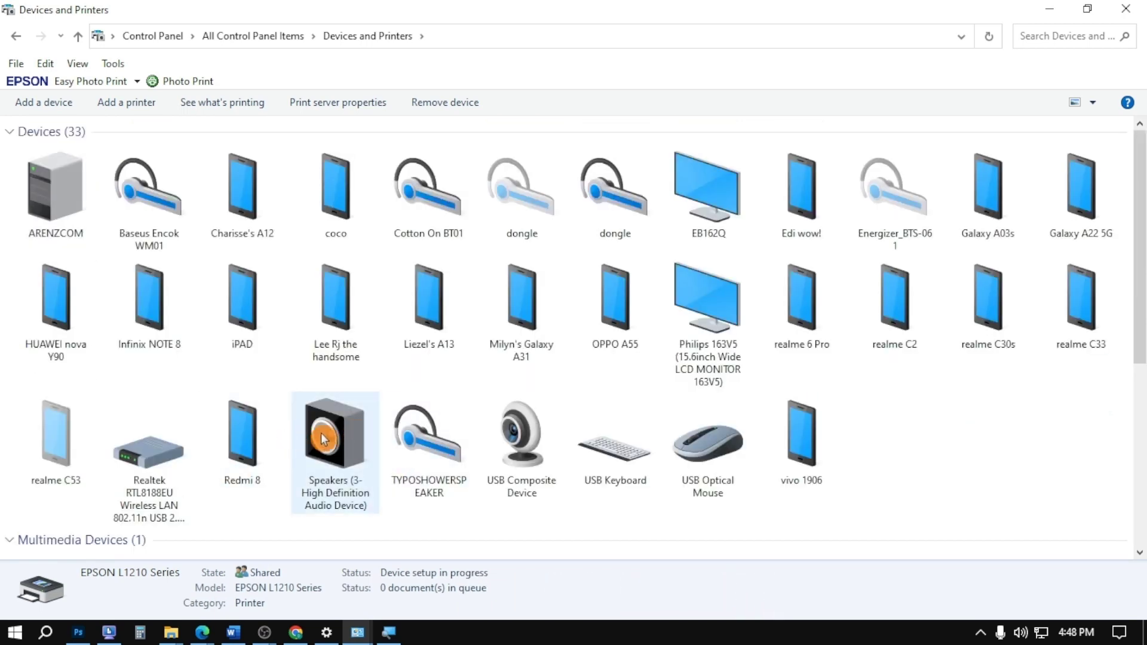
pyautogui.scroll(-5, 418, 422)
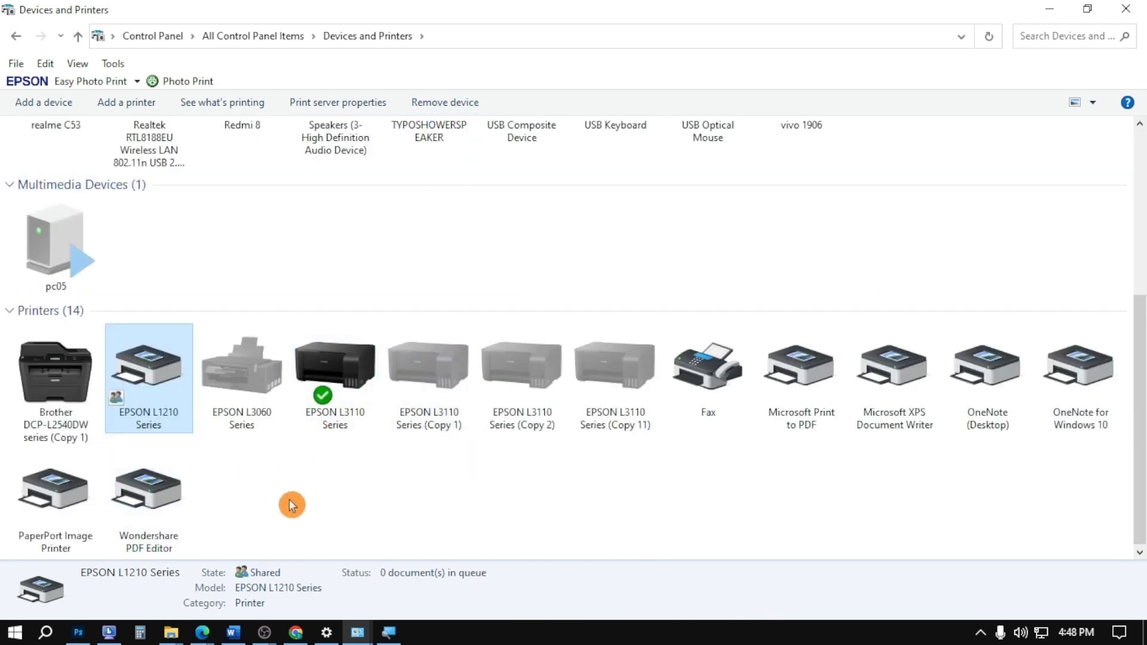
pyautogui.click(494, 37)
pyautogui.write('\\\\arenzcom')
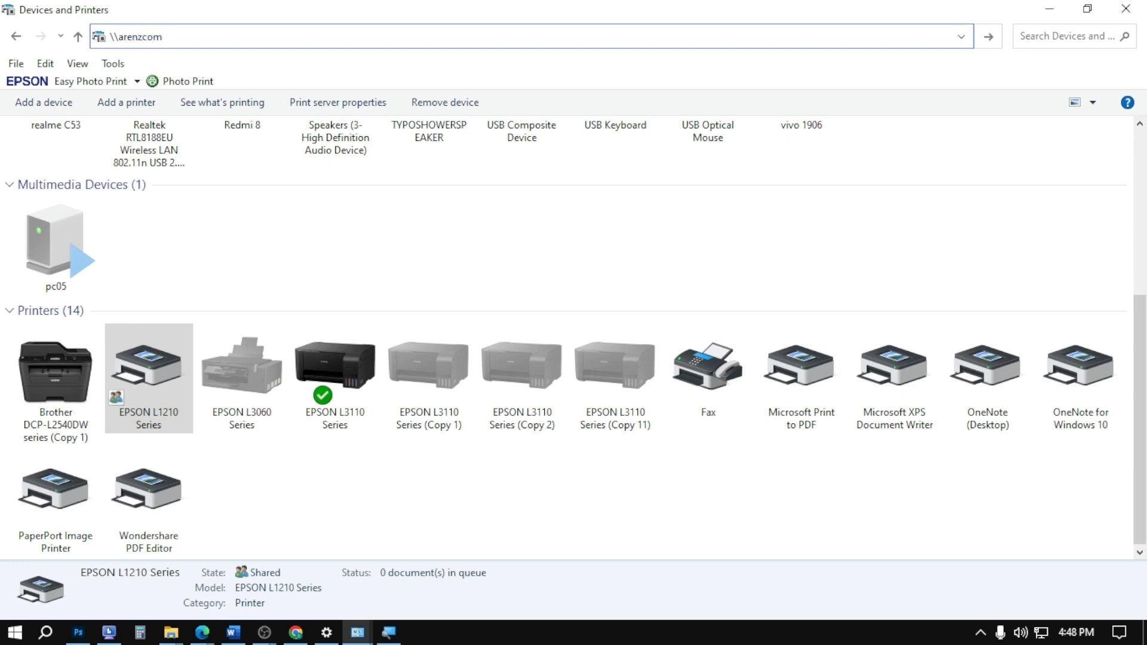
pyautogui.press('Return')
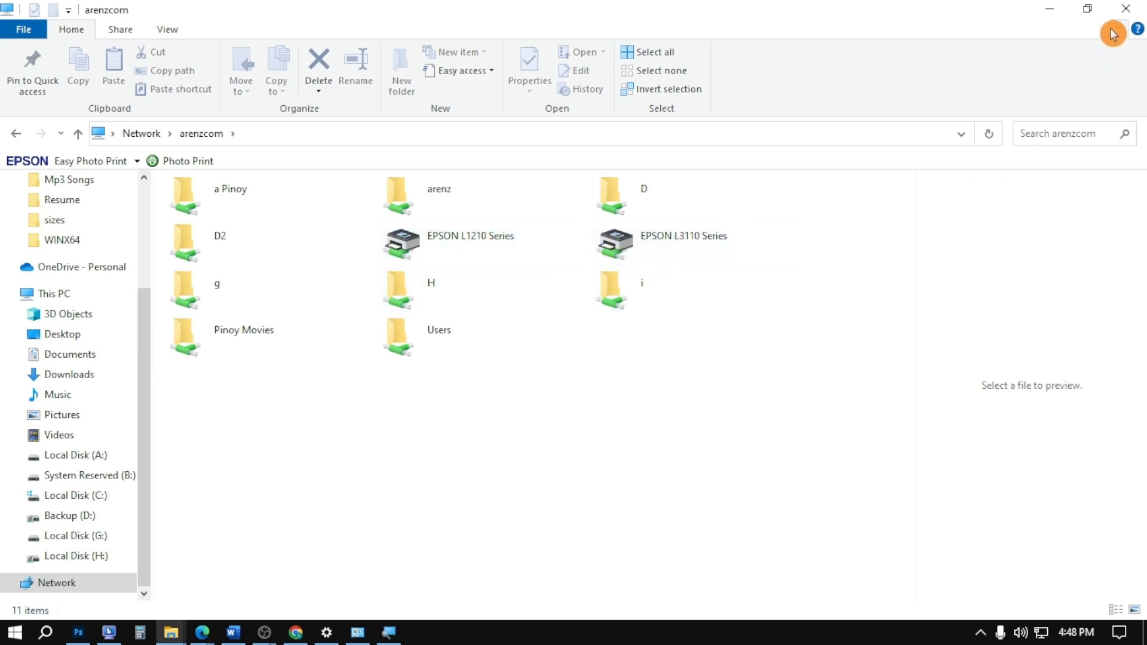
pyautogui.click(1125, 9)
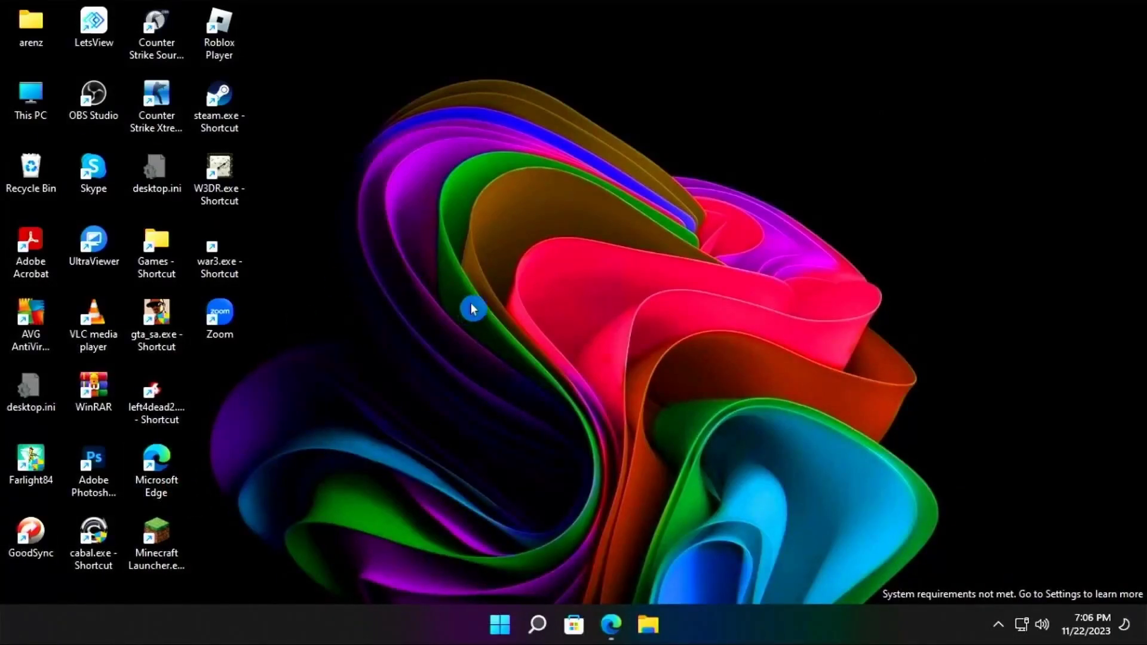
pyautogui.rightClick(473, 309)
pyautogui.click(478, 310)
pyautogui.rightClick(555, 329)
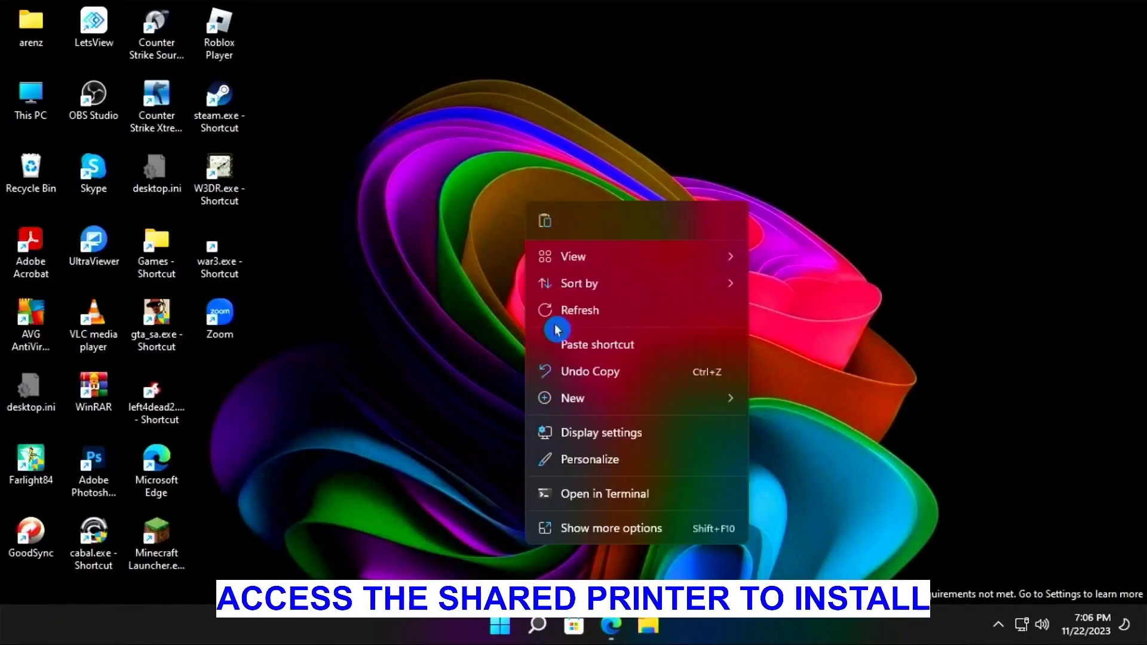
pyautogui.click(562, 311)
pyautogui.moveTo(622, 637)
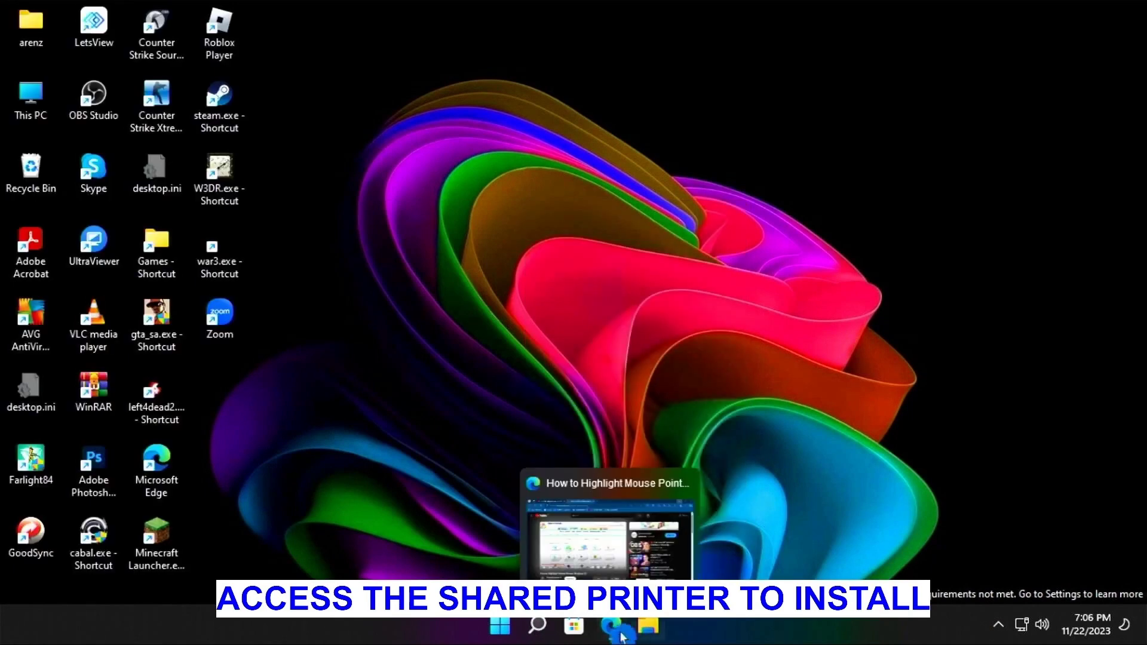
# - Open This PC on the client computer and go to the network path \\arenzcom
pyautogui.doubleClick(26, 99)
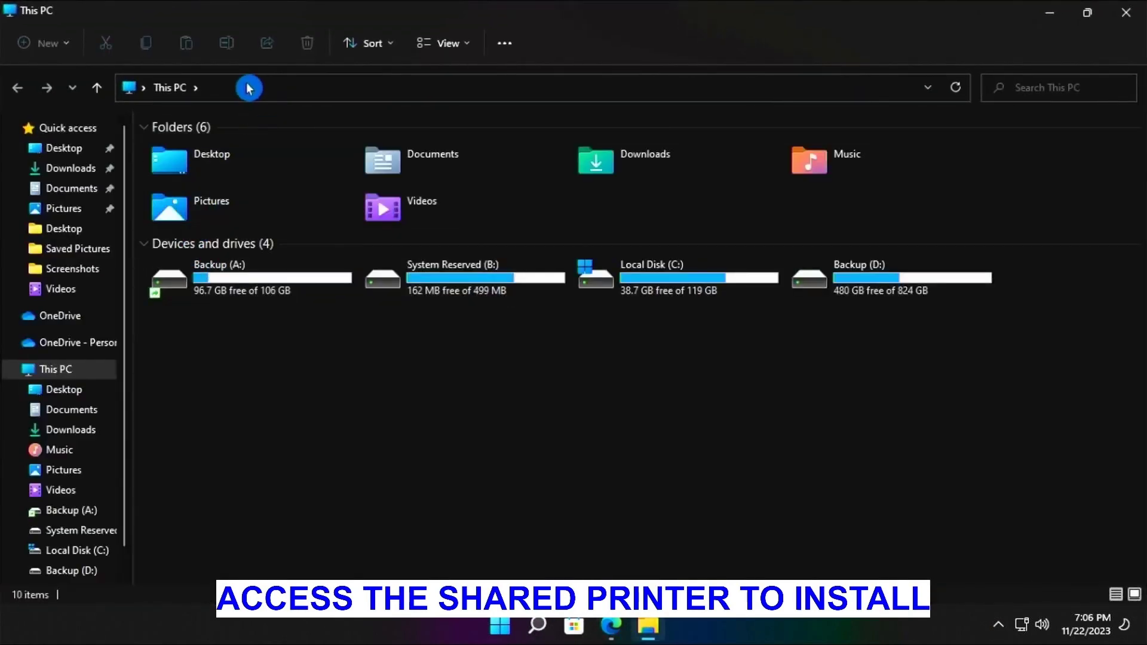
pyautogui.click(249, 88)
pyautogui.write('\\\\arenzcom')
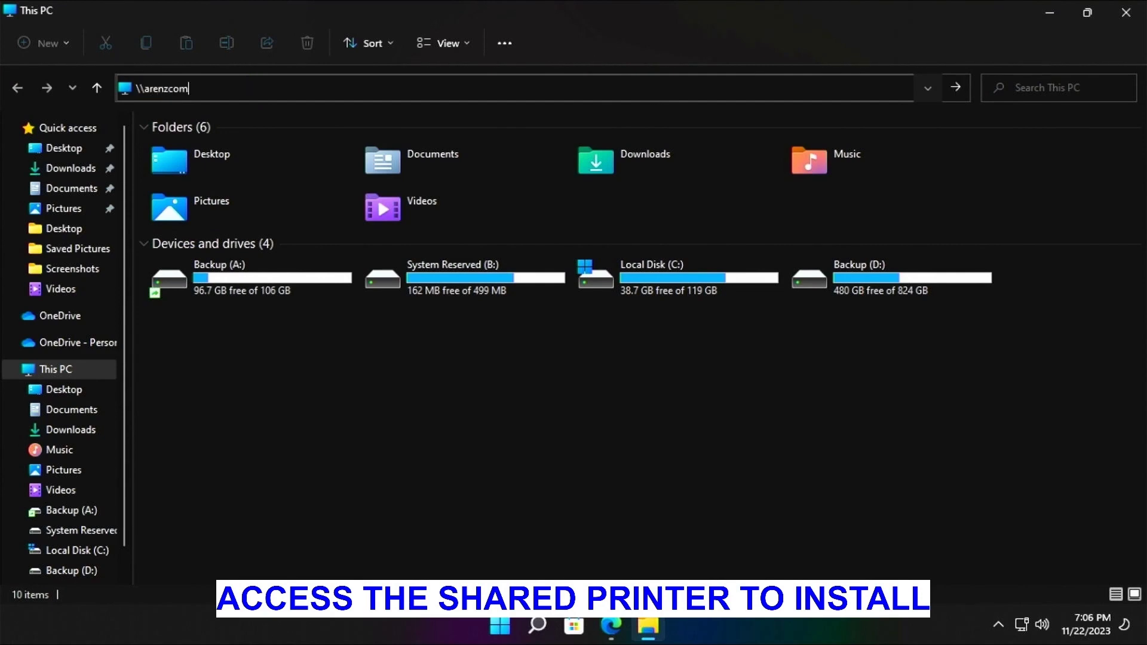
pyautogui.press('Return')
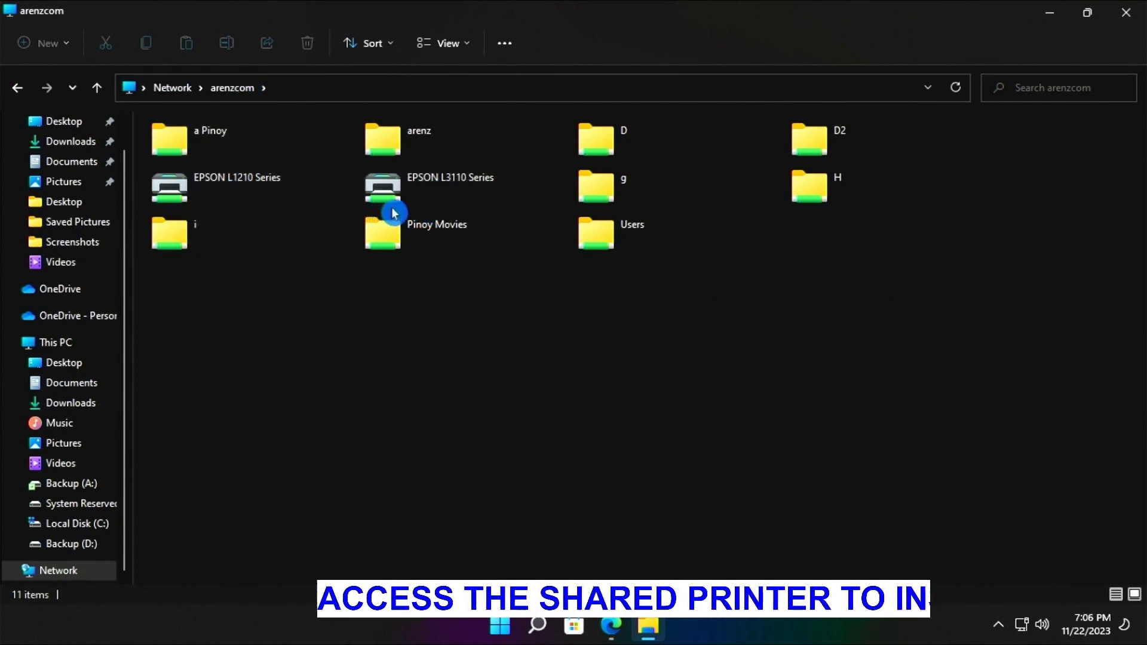
# - Try to connect to the shared EPSON L1210 Series printer, expand the error details and dismiss the dialog
pyautogui.doubleClick(204, 194)
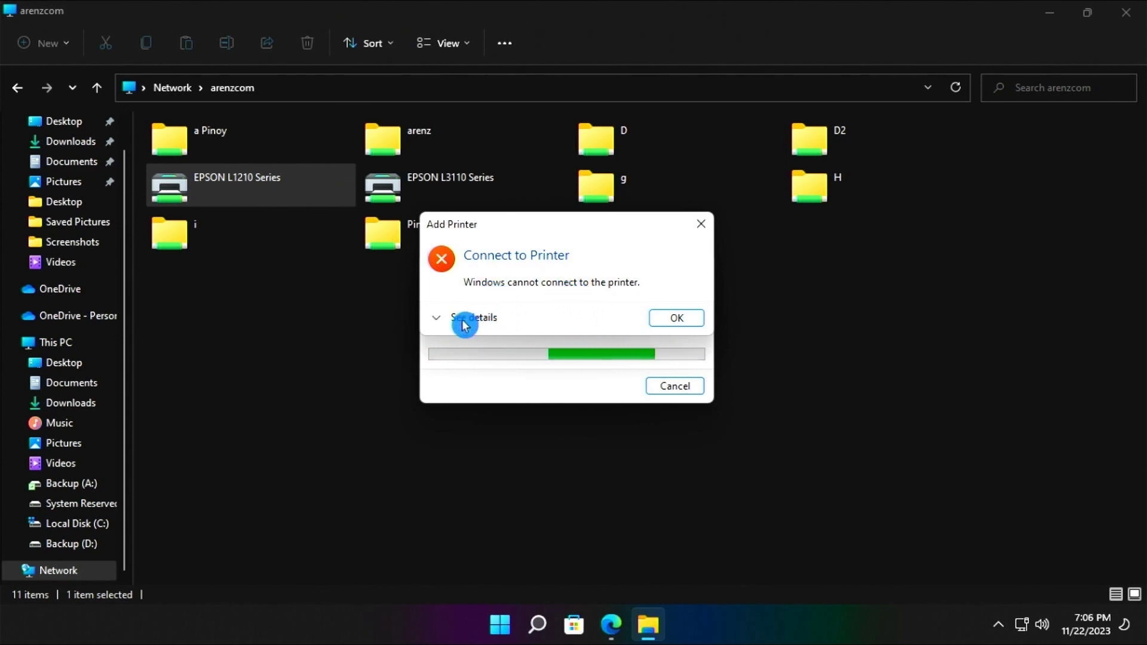
pyautogui.click(437, 318)
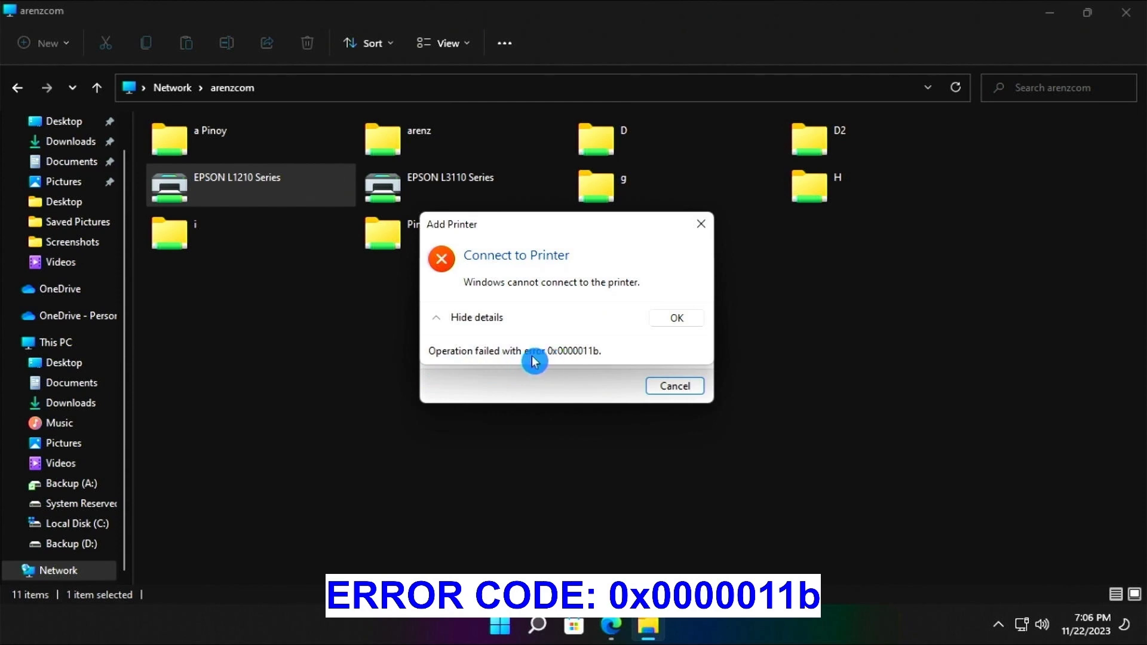
pyautogui.click(675, 325)
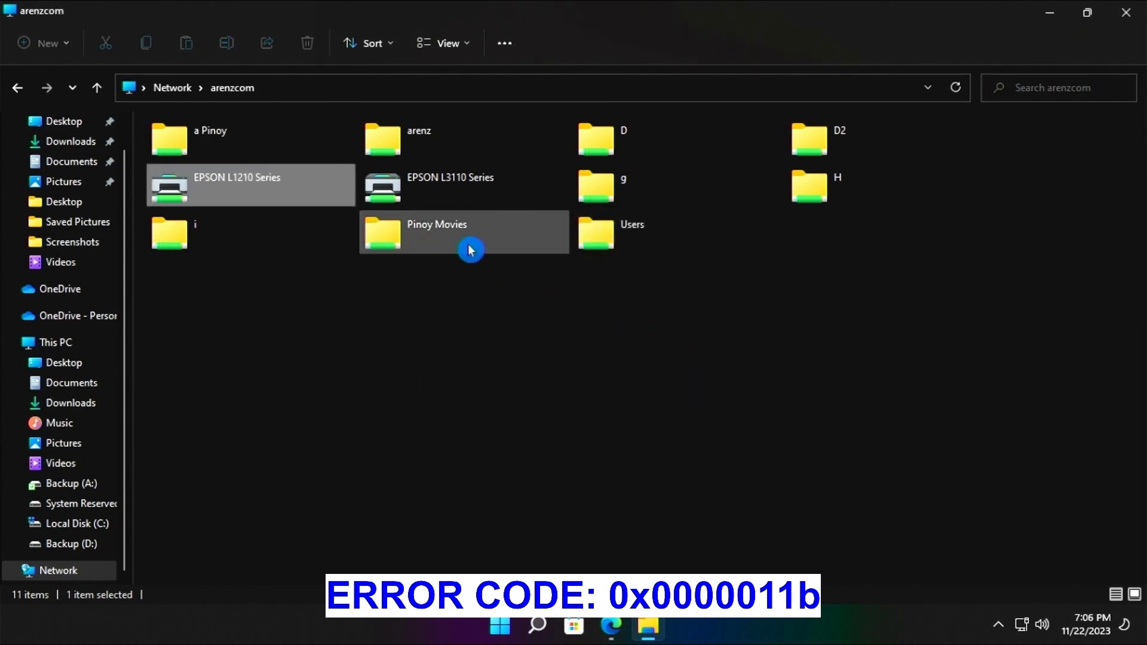
# - Try to connect to the shared EPSON L3110 Series printer, view the error details, and close the dialog and network window
pyautogui.doubleClick(440, 193)
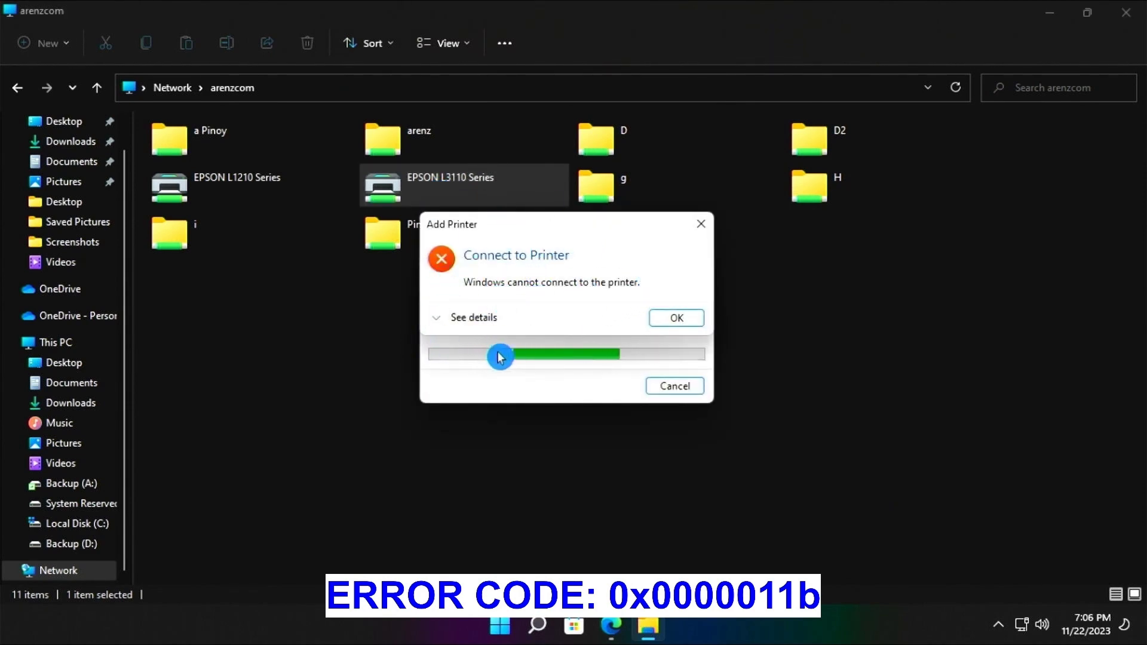
pyautogui.click(446, 321)
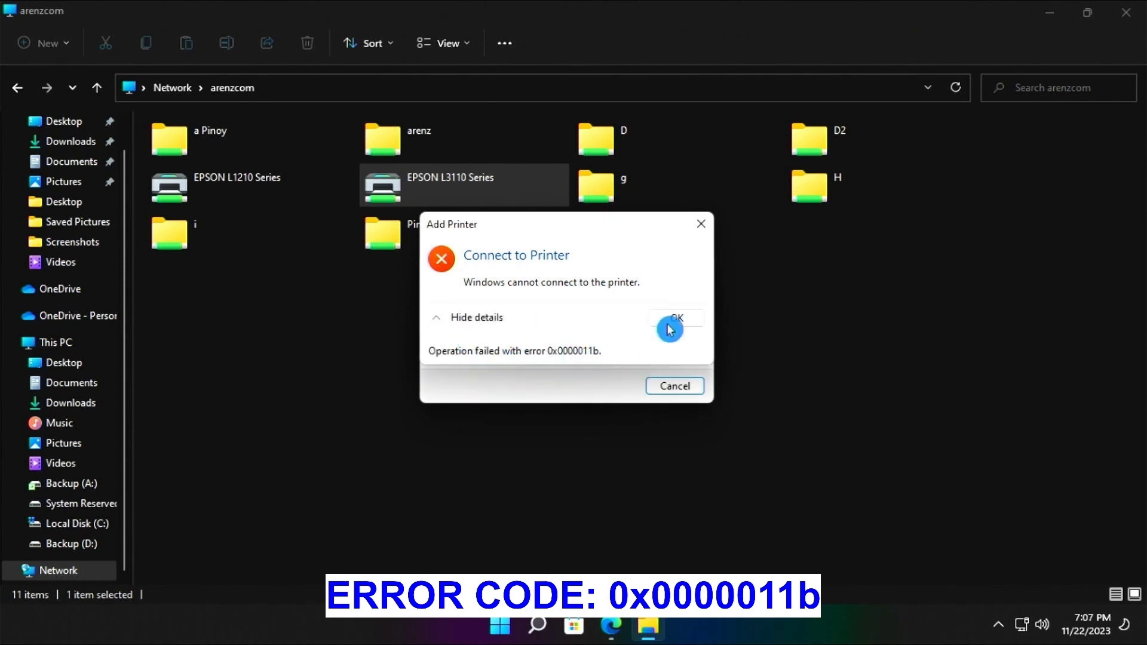
pyautogui.click(685, 318)
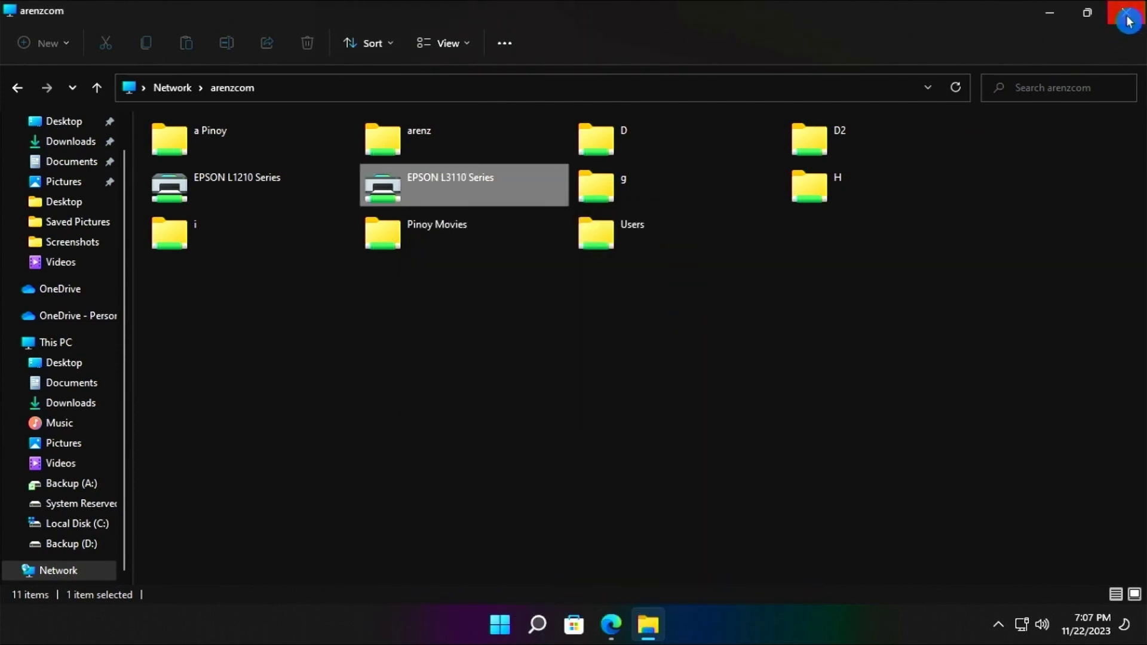
pyautogui.click(1128, 21)
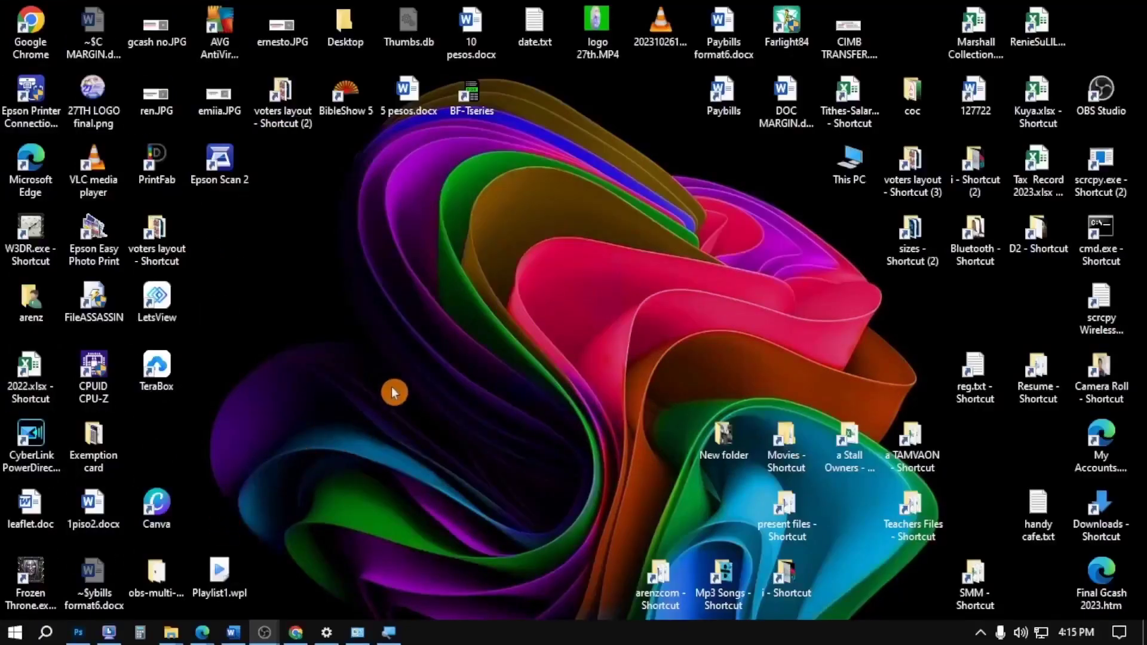
# - Refresh the desktop and open the Registry Editor
pyautogui.rightClick(392, 388)
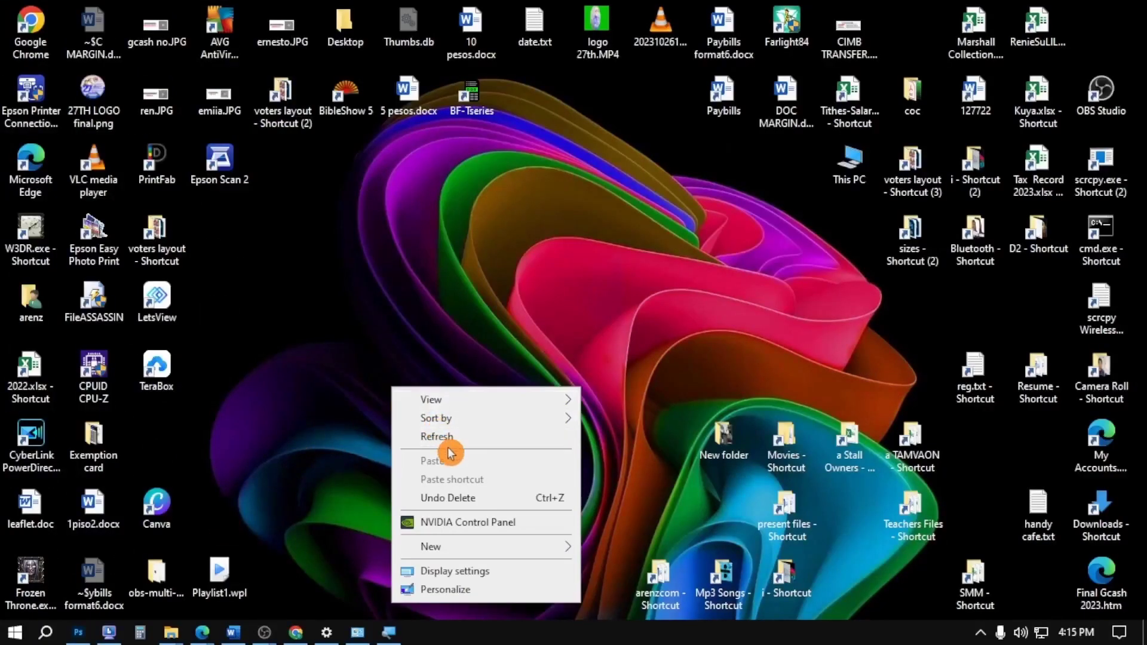
pyautogui.click(411, 436)
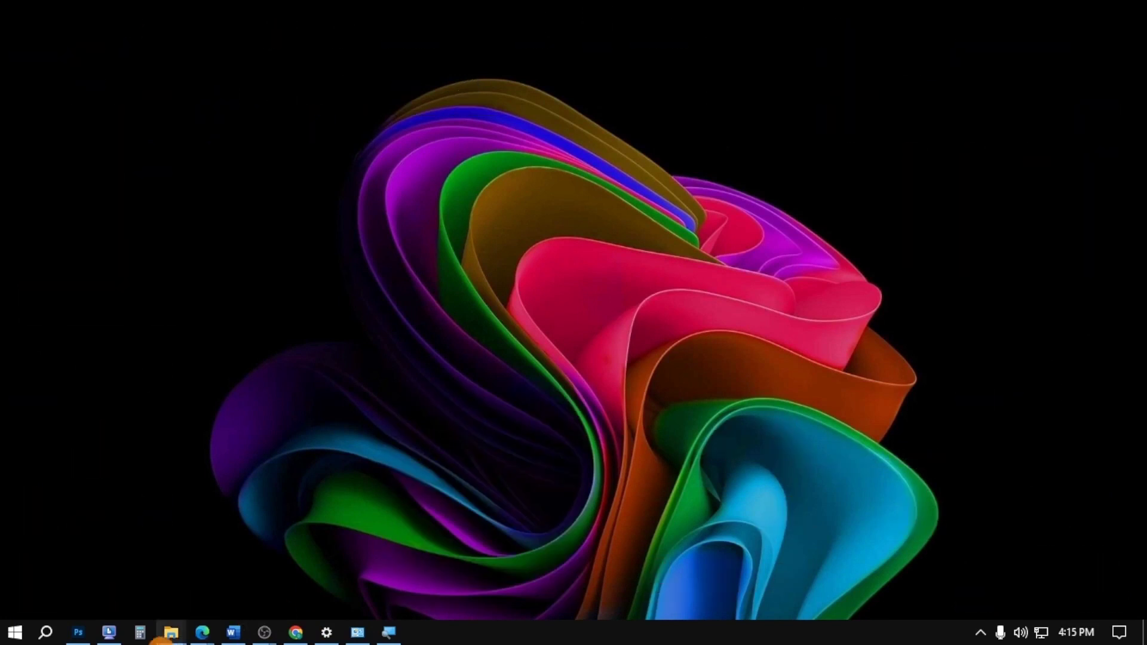
pyautogui.click(55, 637)
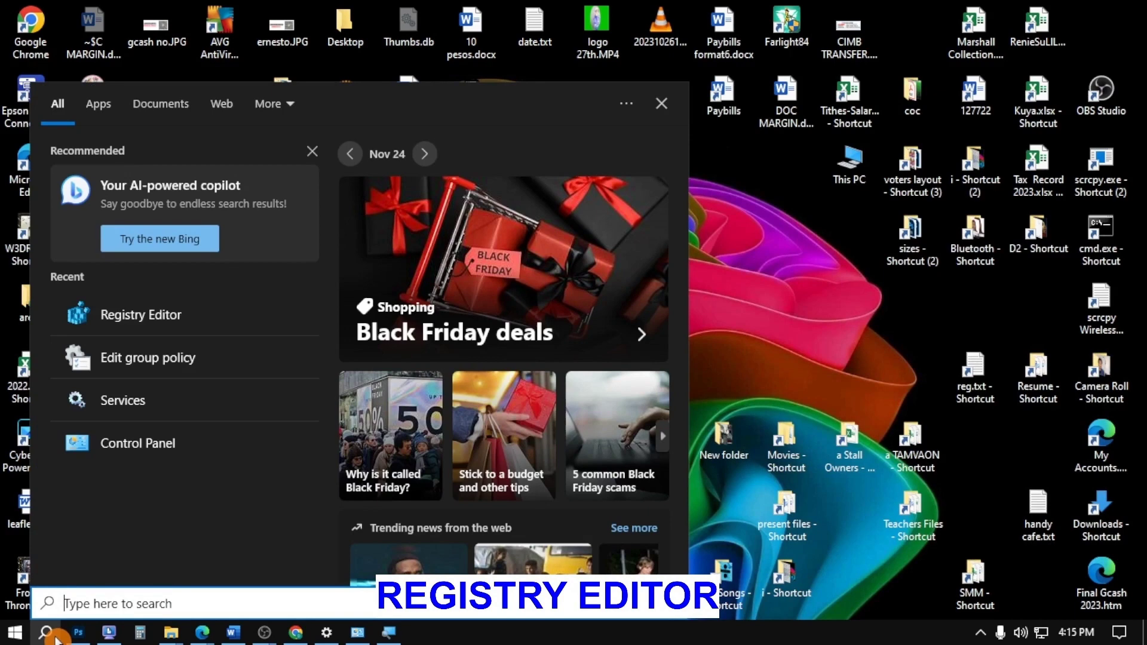
pyautogui.write('re')
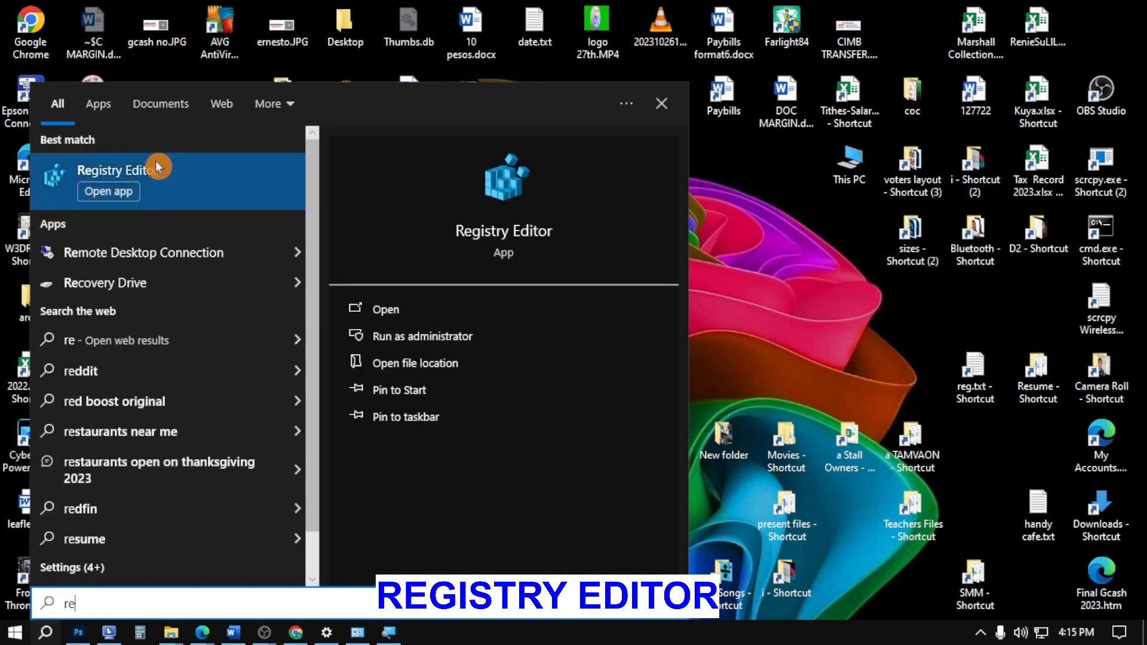
pyautogui.click(153, 166)
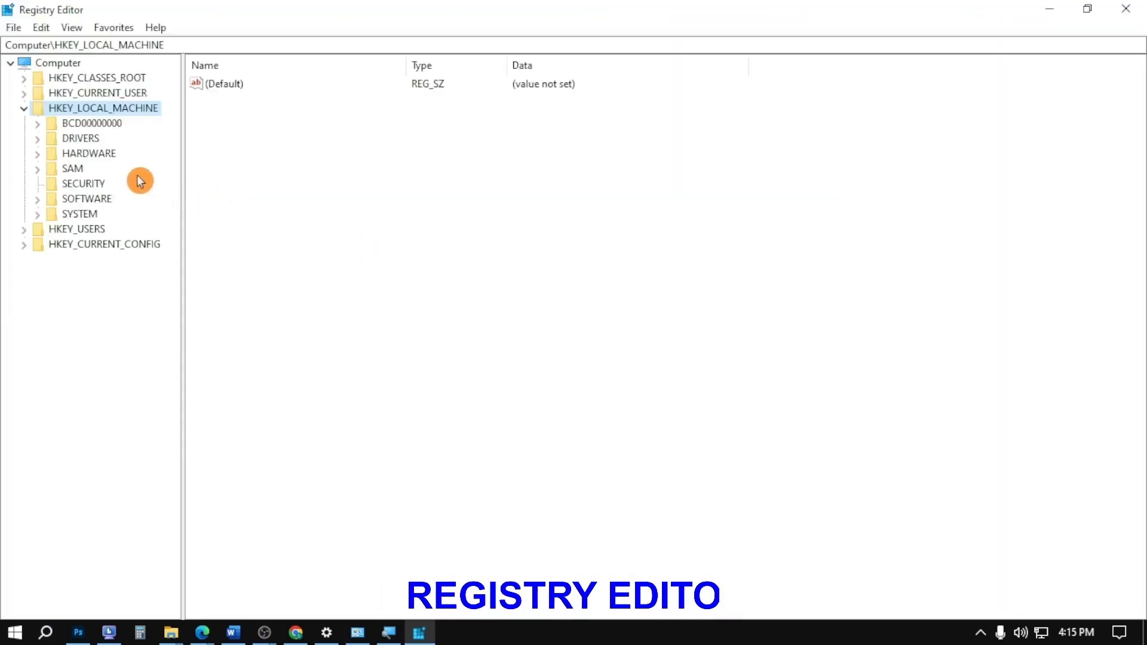
# - Go to the registry key HKEY_LOCAL_MACHINE\SYSTEM\ControlSet001\Control\Print and expand it
pyautogui.click(24, 108)
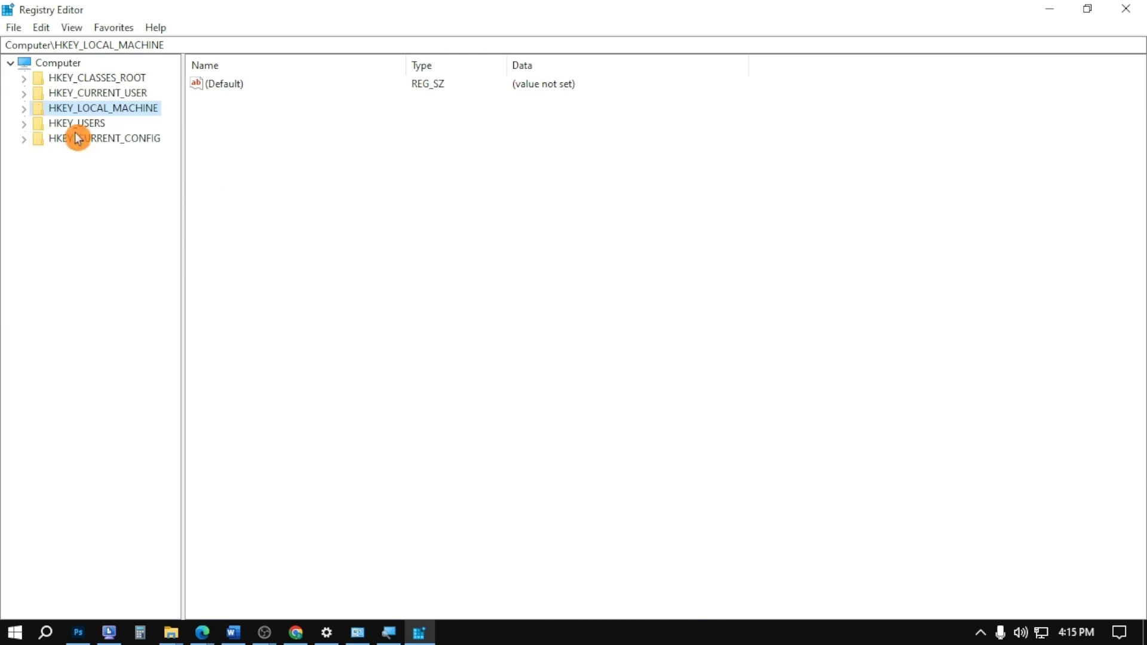
pyautogui.click(24, 109)
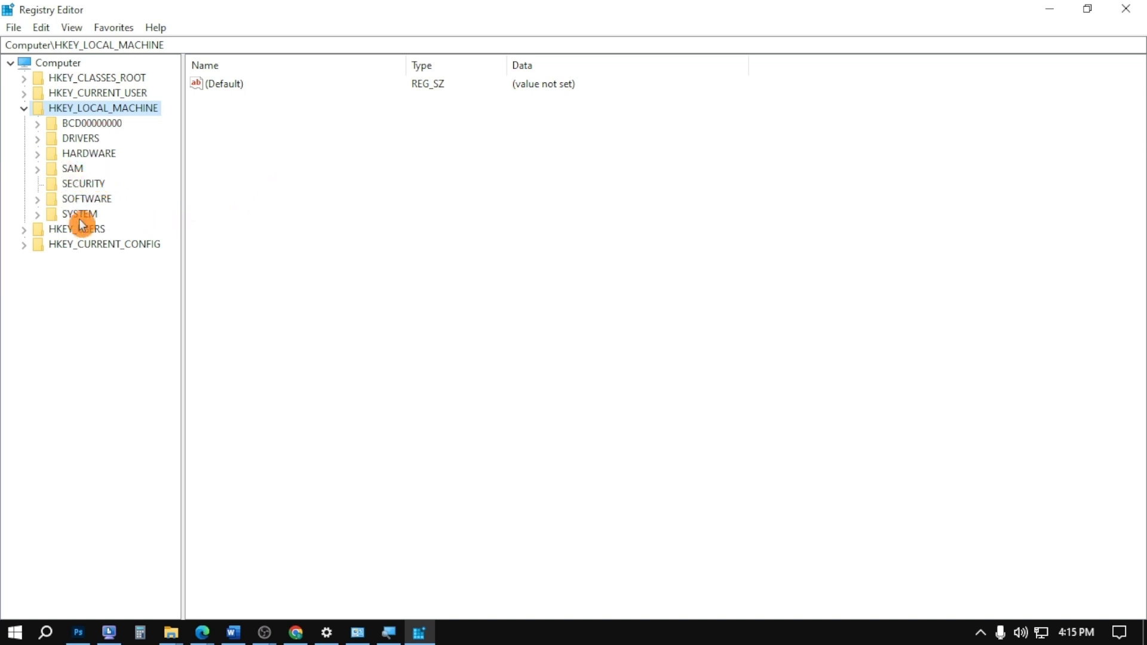
pyautogui.click(37, 214)
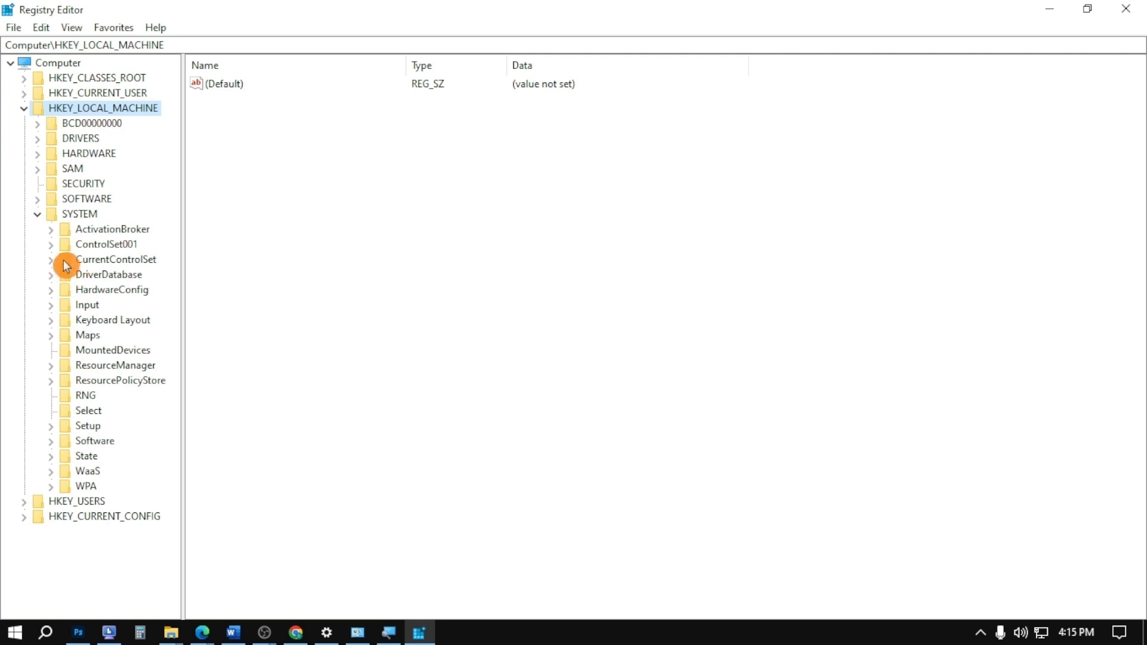
pyautogui.click(53, 245)
pyautogui.click(64, 261)
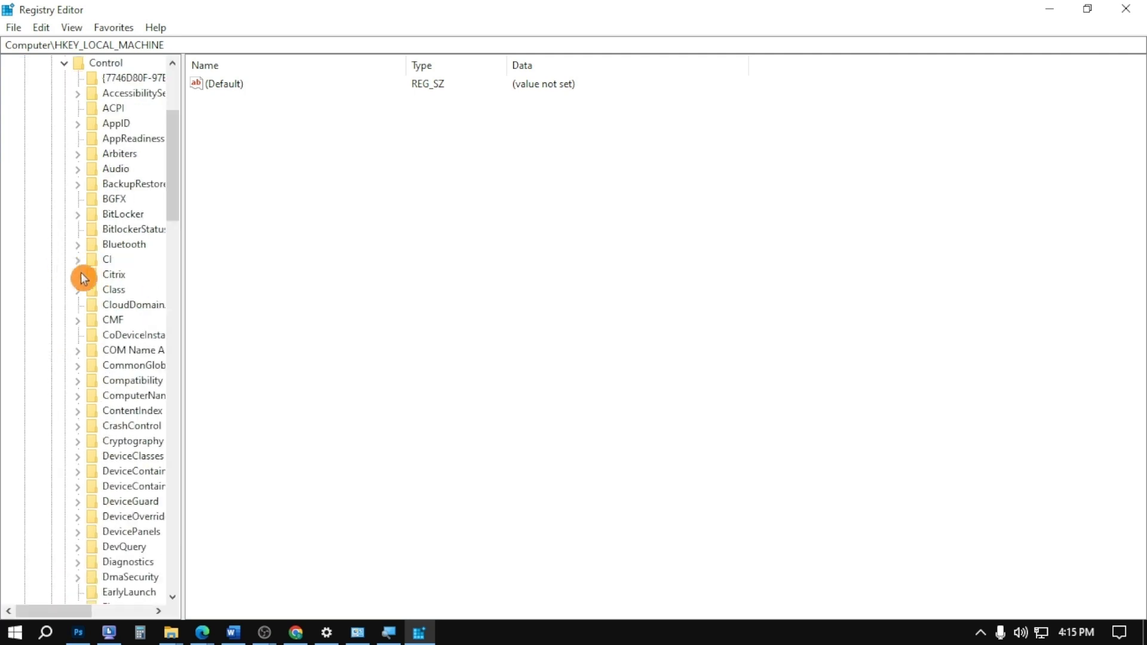
pyautogui.scroll(-7, 139, 308)
pyautogui.scroll(-4, 139, 308)
pyautogui.scroll(-7, 143, 323)
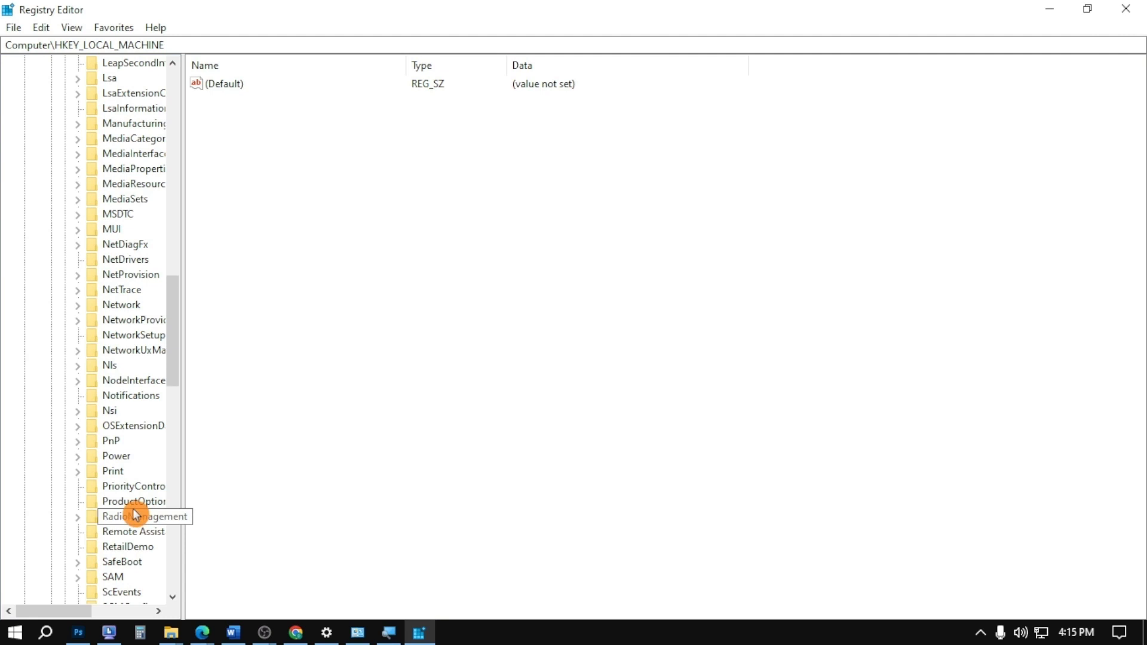
pyautogui.click(126, 478)
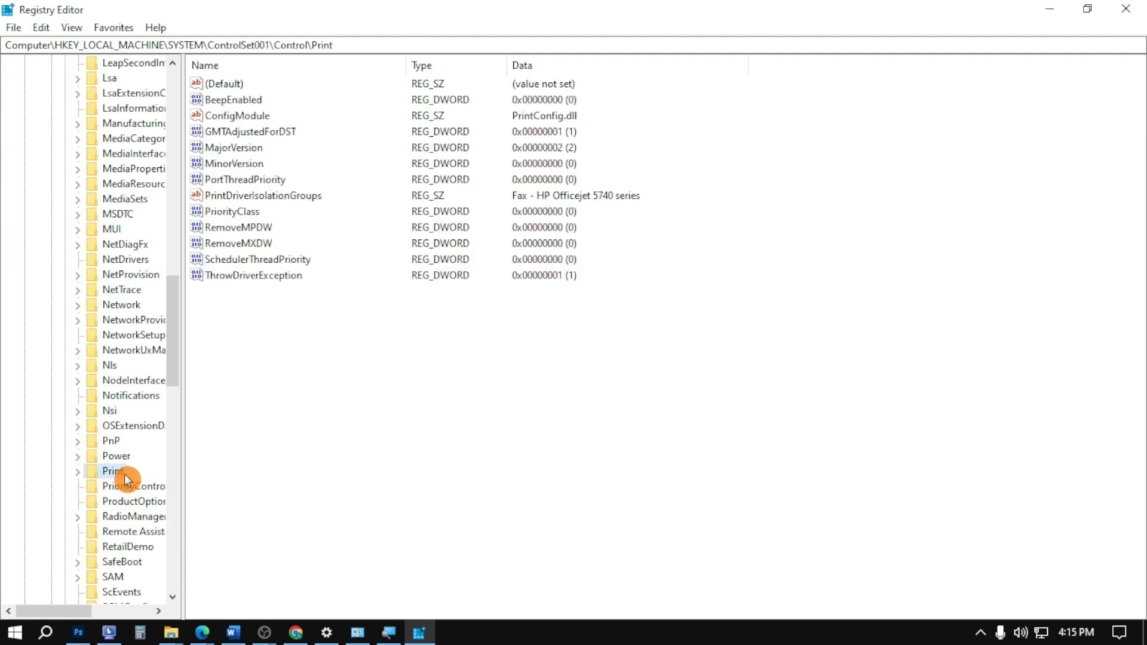
pyautogui.click(78, 472)
# - Create a DWORD (32-bit) value named RpcAuthnLevelPrivacyEnabled in the Print key
pyautogui.rightClick(254, 379)
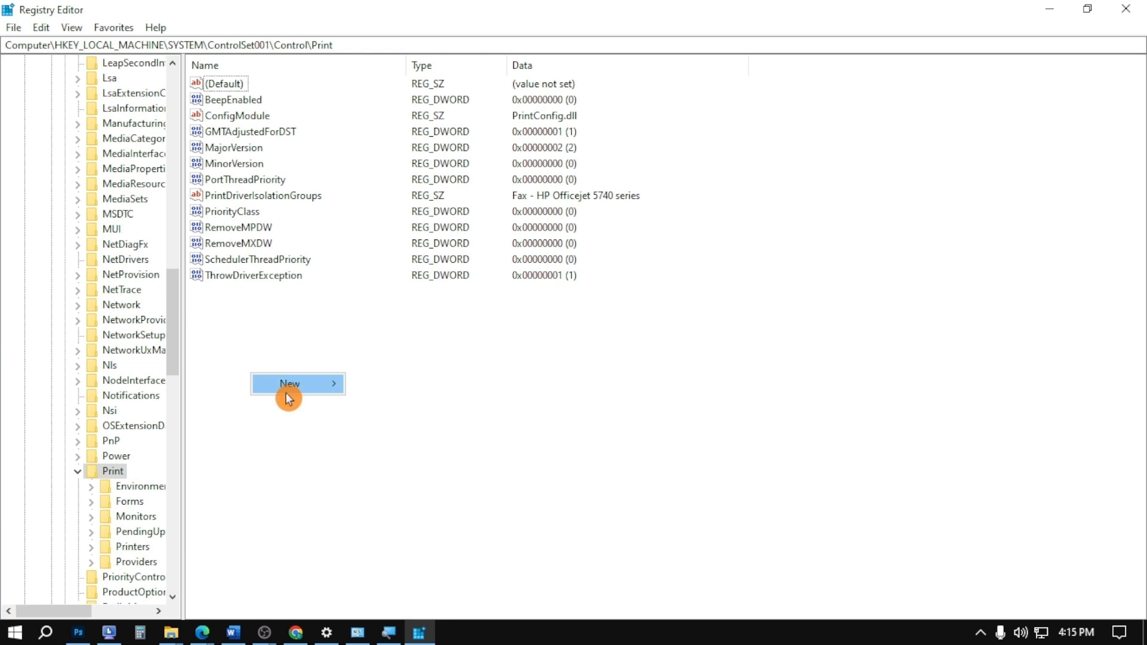
pyautogui.click(306, 387)
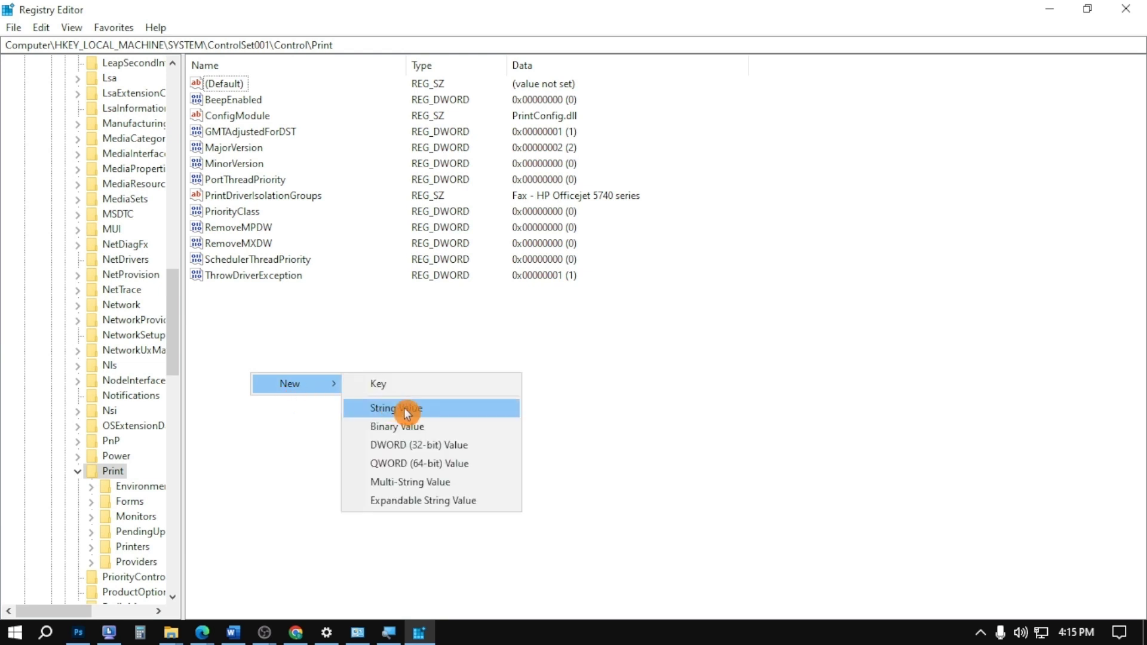
pyautogui.click(467, 451)
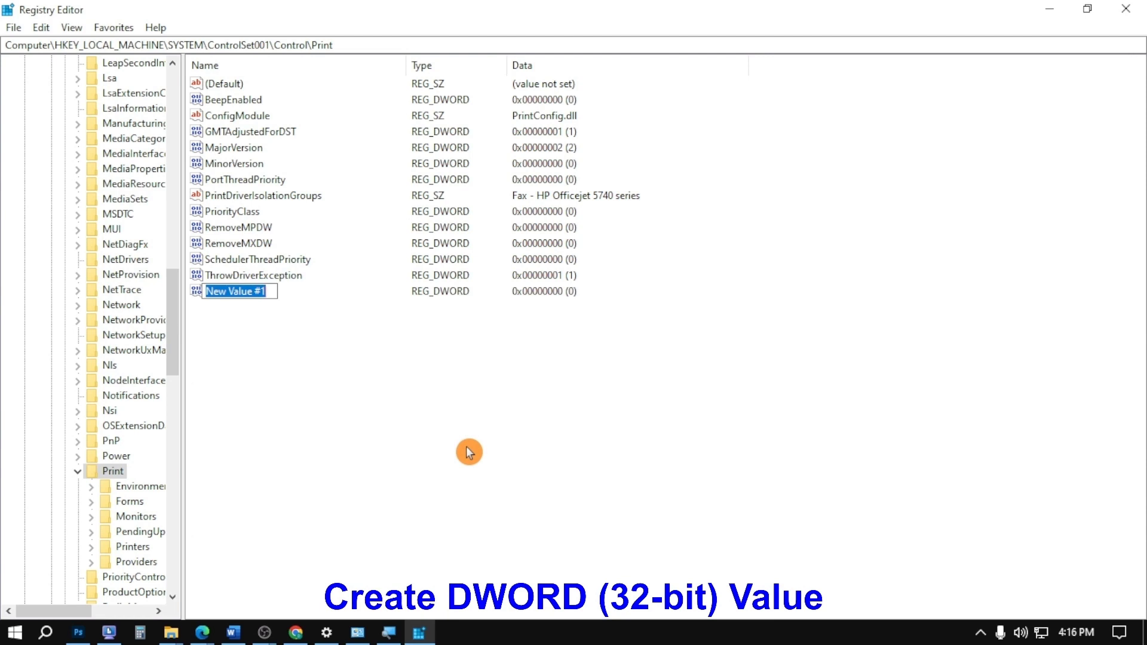
pyautogui.write('Rp')
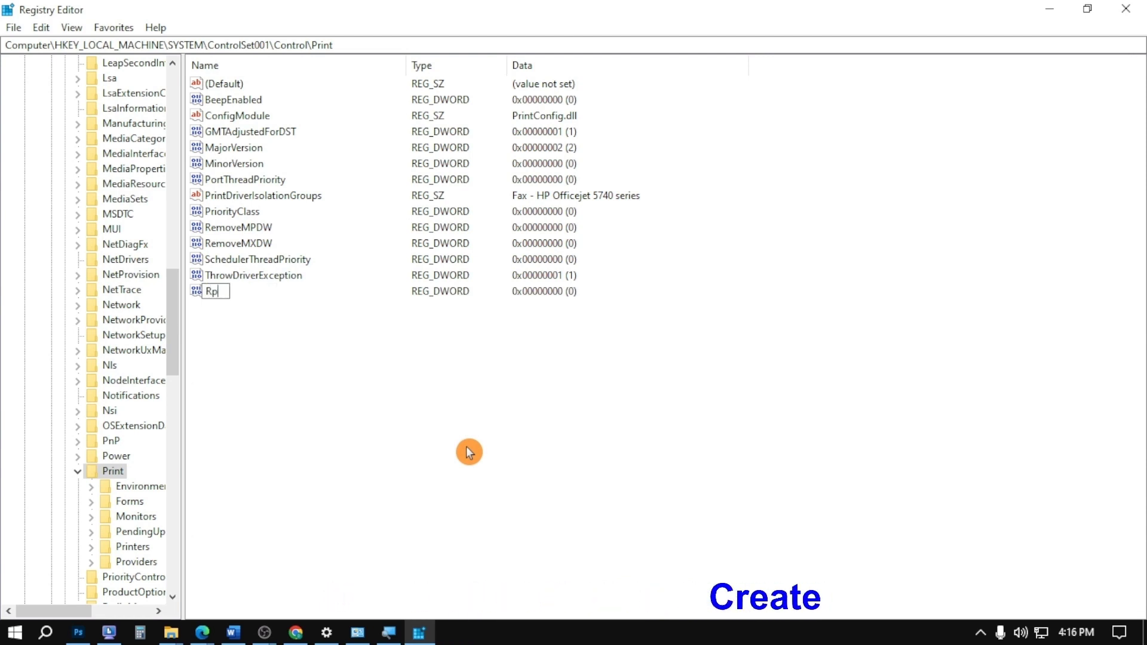
pyautogui.write('cAu')
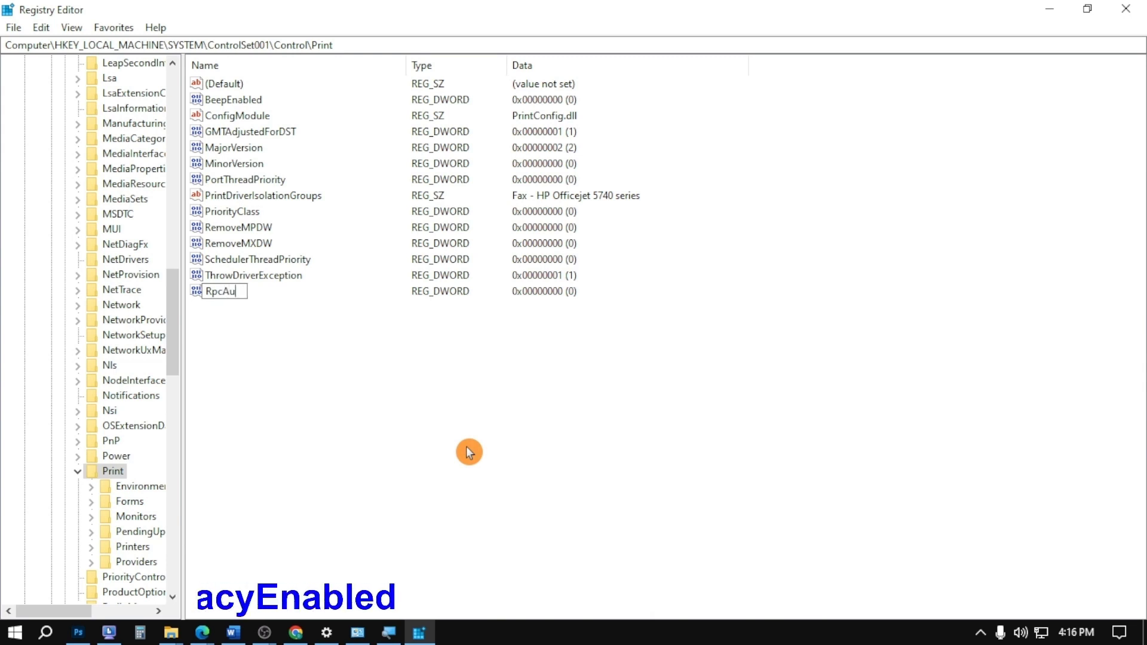
pyautogui.write('thn')
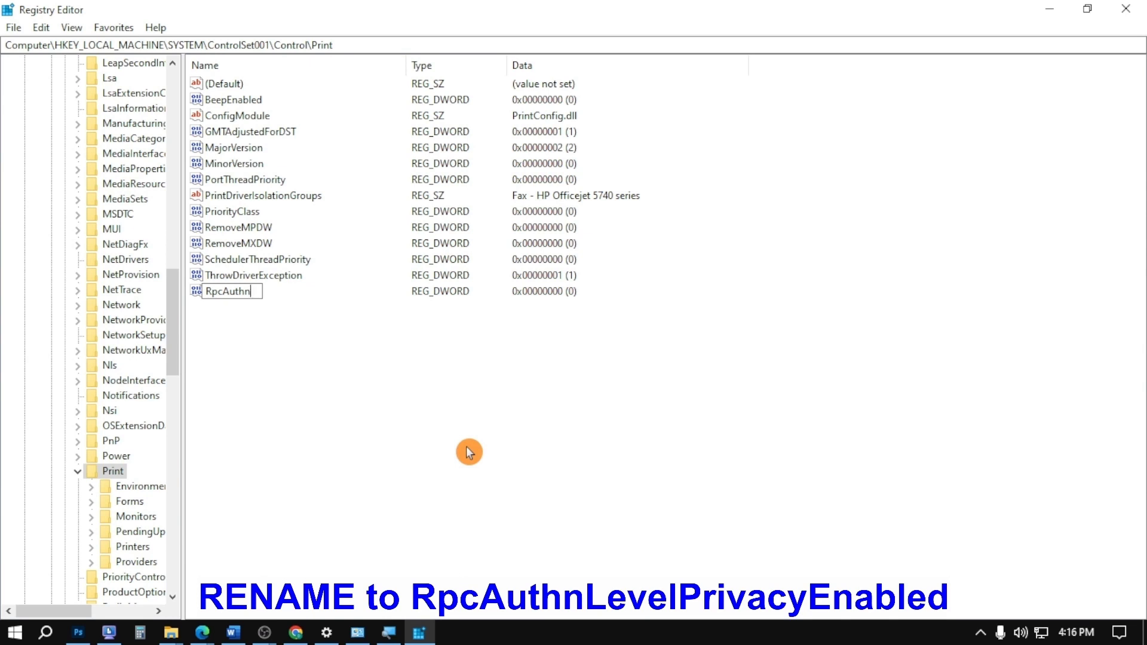
pyautogui.write('LevelPrivacyEnab')
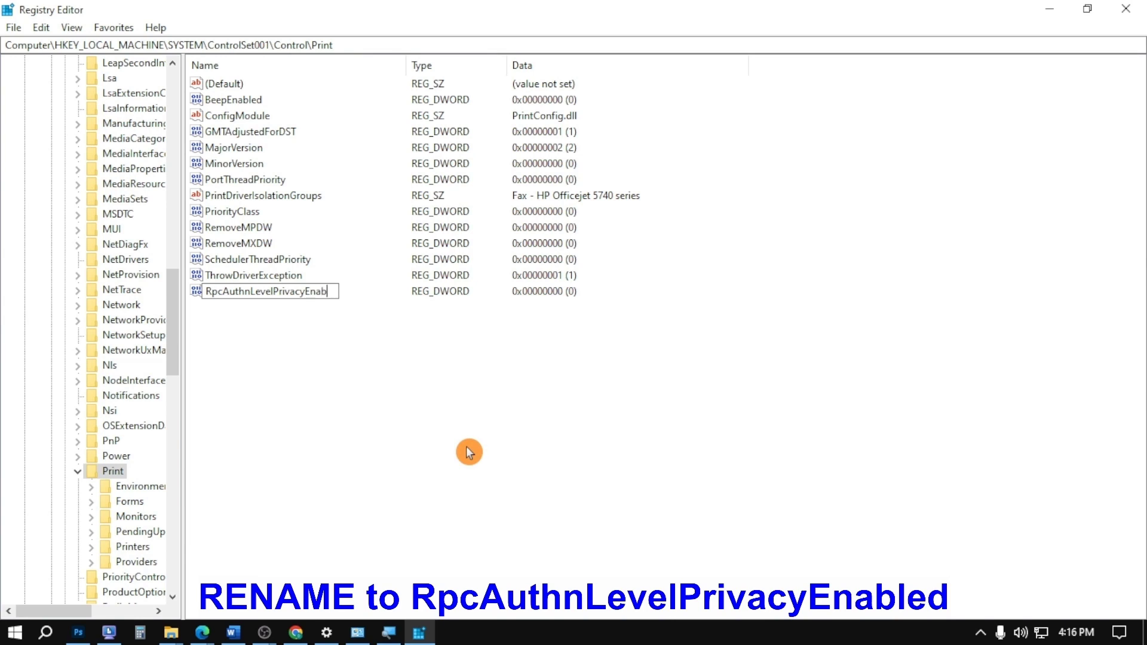
pyautogui.write('led')
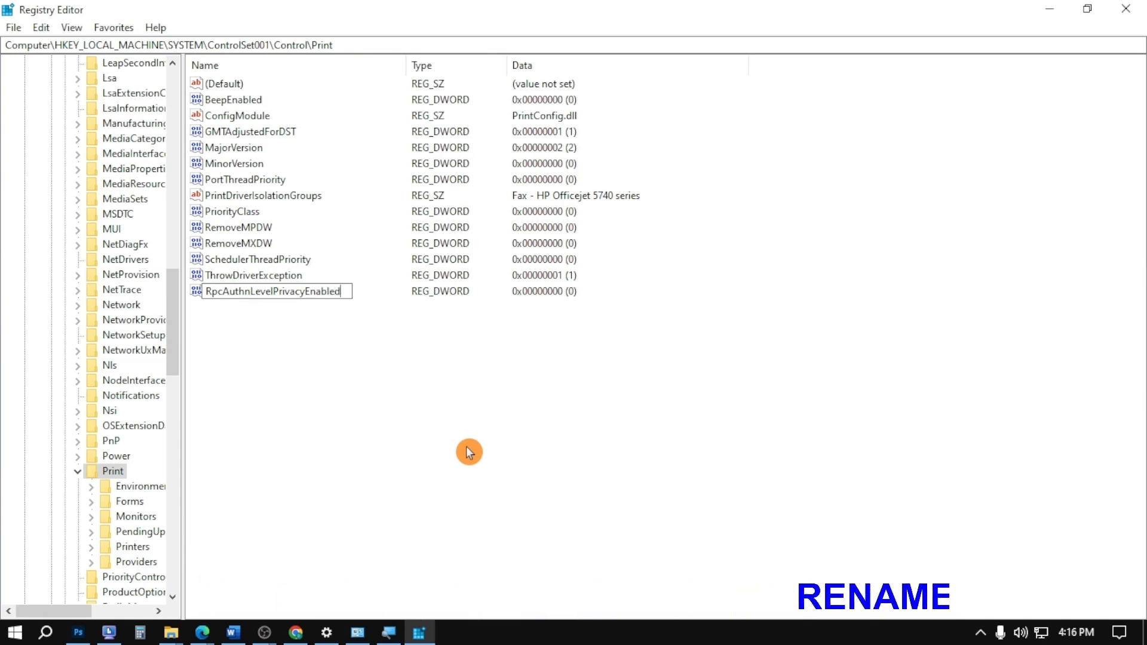
pyautogui.press('Return')
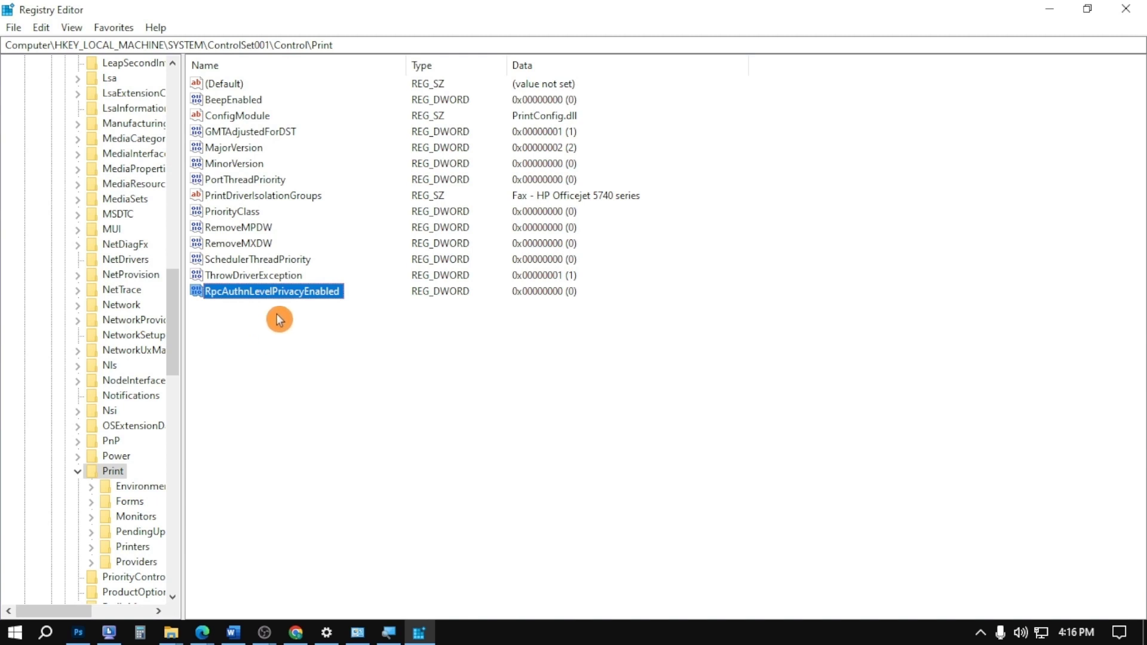
# - Open the RpcAuthnLevelPrivacyEnabled value, accept 0 as its hexadecimal data, and close the Registry Editor
pyautogui.doubleClick(298, 293)
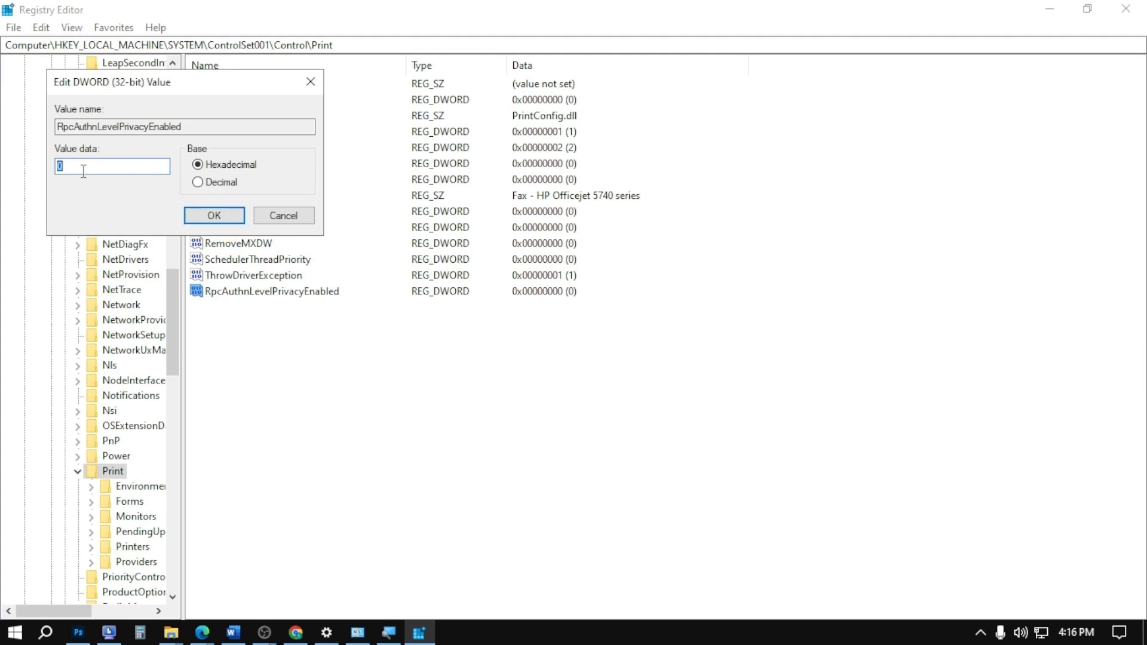
pyautogui.click(206, 222)
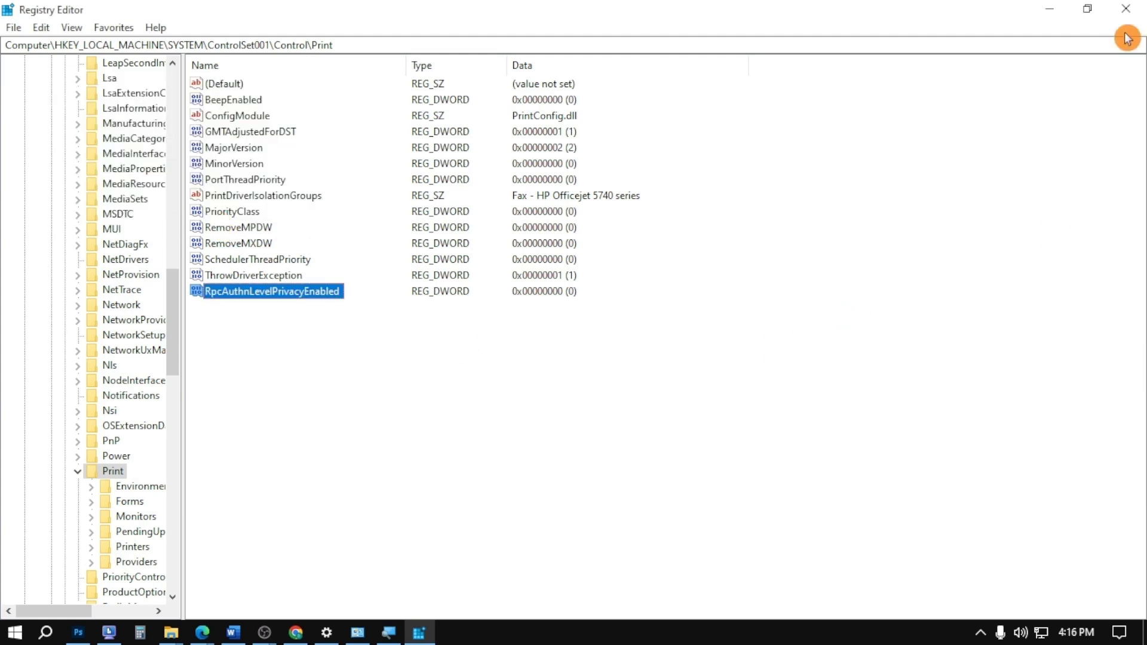
pyautogui.click(1134, 16)
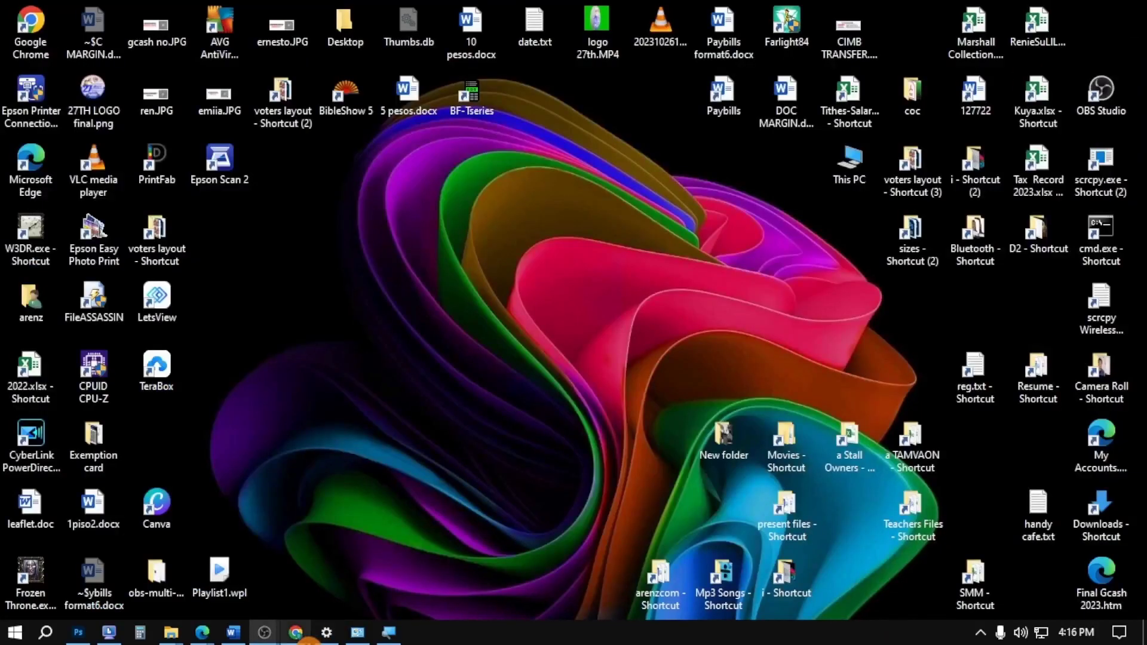
# - Open the Windows Services console and maximize its window
pyautogui.click(46, 633)
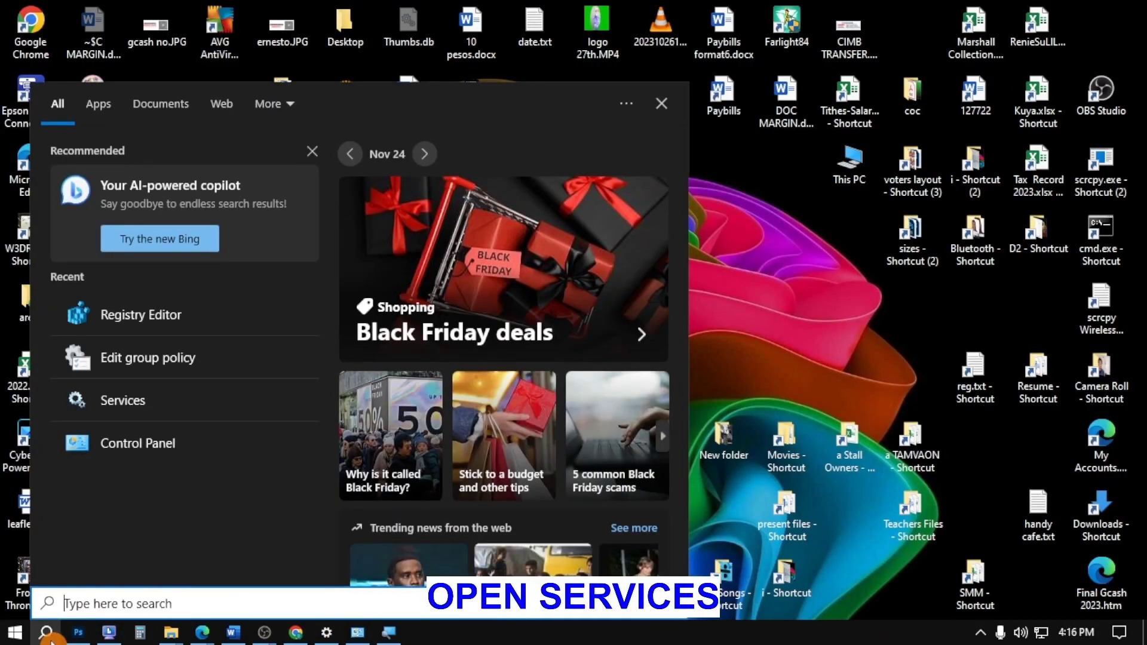
pyautogui.write('se')
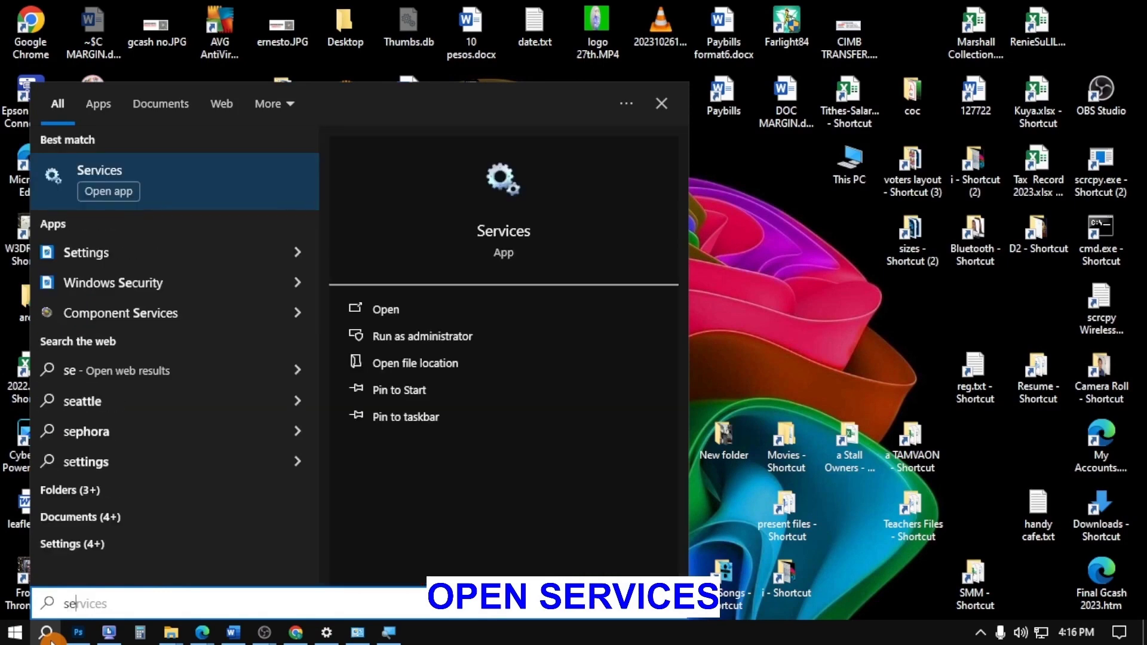
pyautogui.click(135, 180)
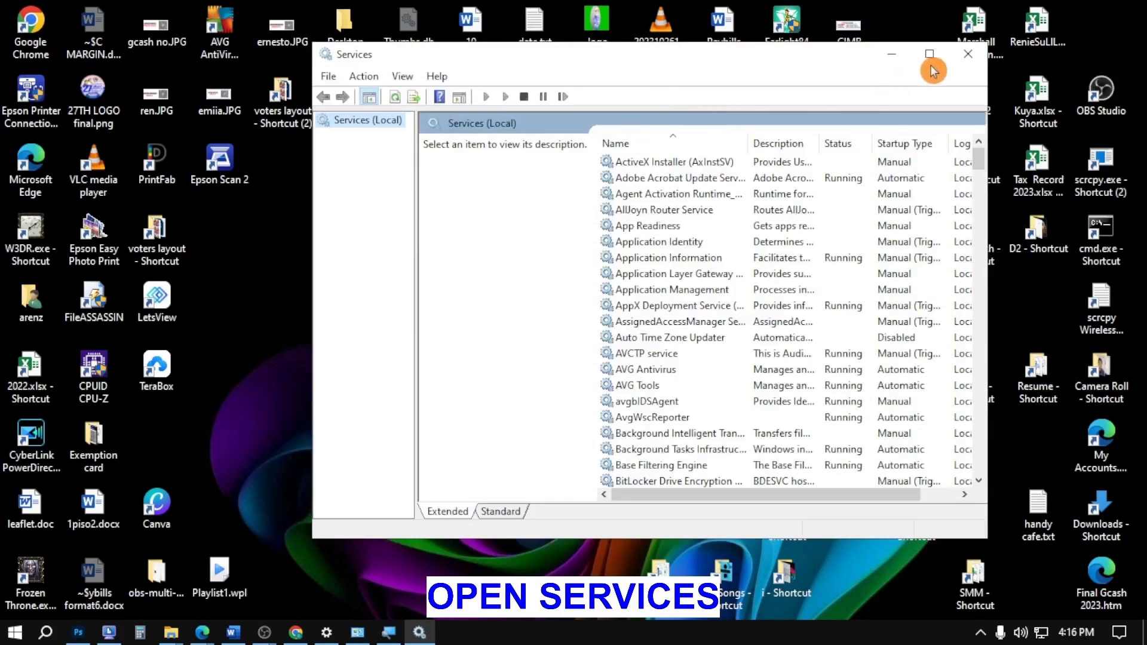
pyautogui.click(939, 59)
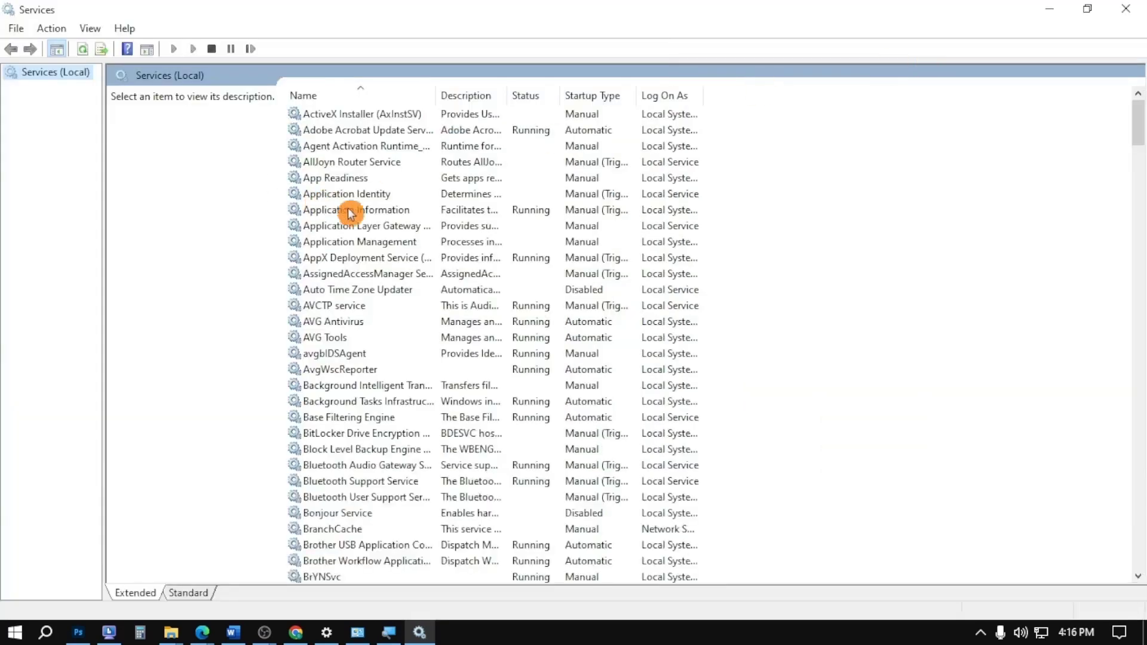
# - Locate the Print Spooler service in the services list and open its properties
pyautogui.scroll(-5, 397, 226)
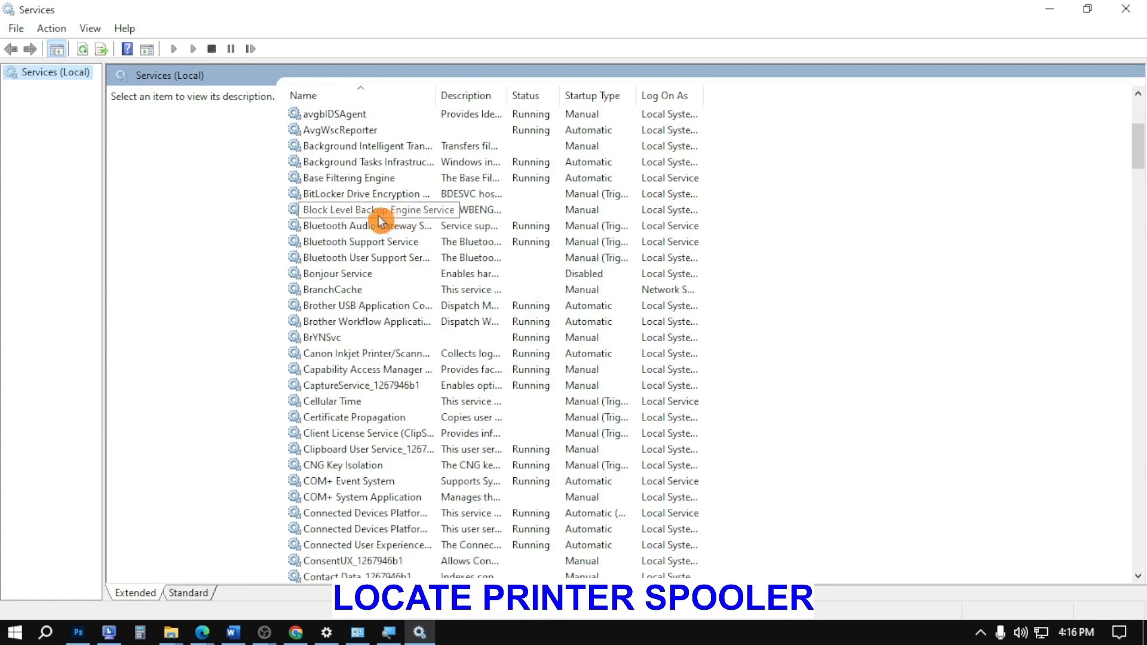
pyautogui.scroll(-8, 396, 227)
pyautogui.scroll(-20, 333, 253)
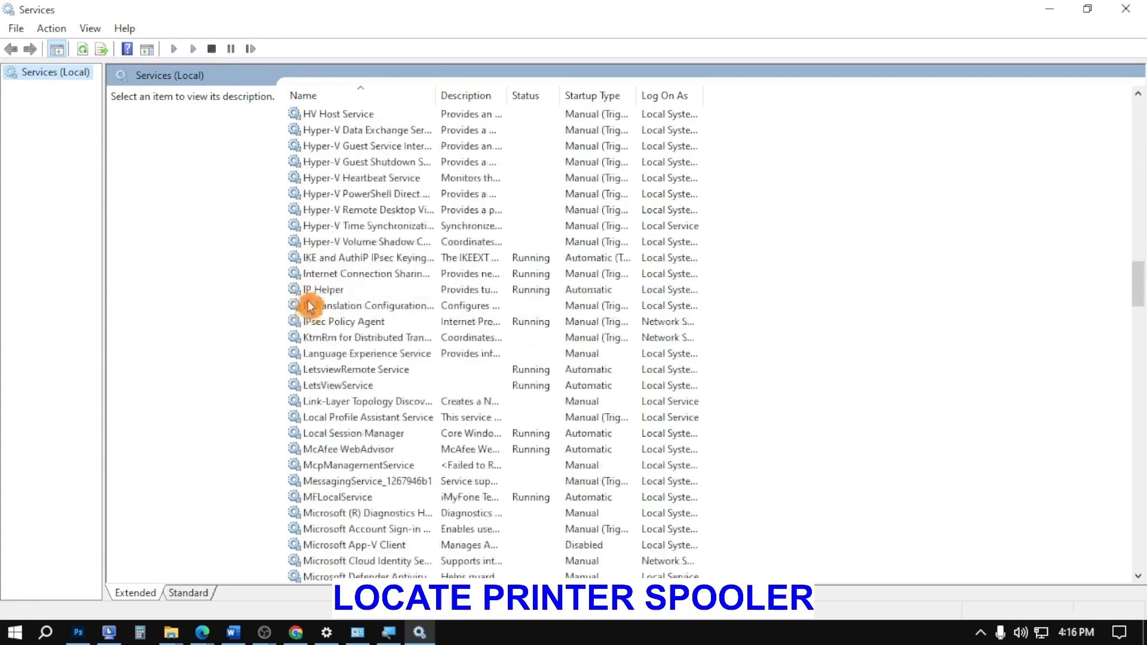
pyautogui.scroll(-6, 359, 323)
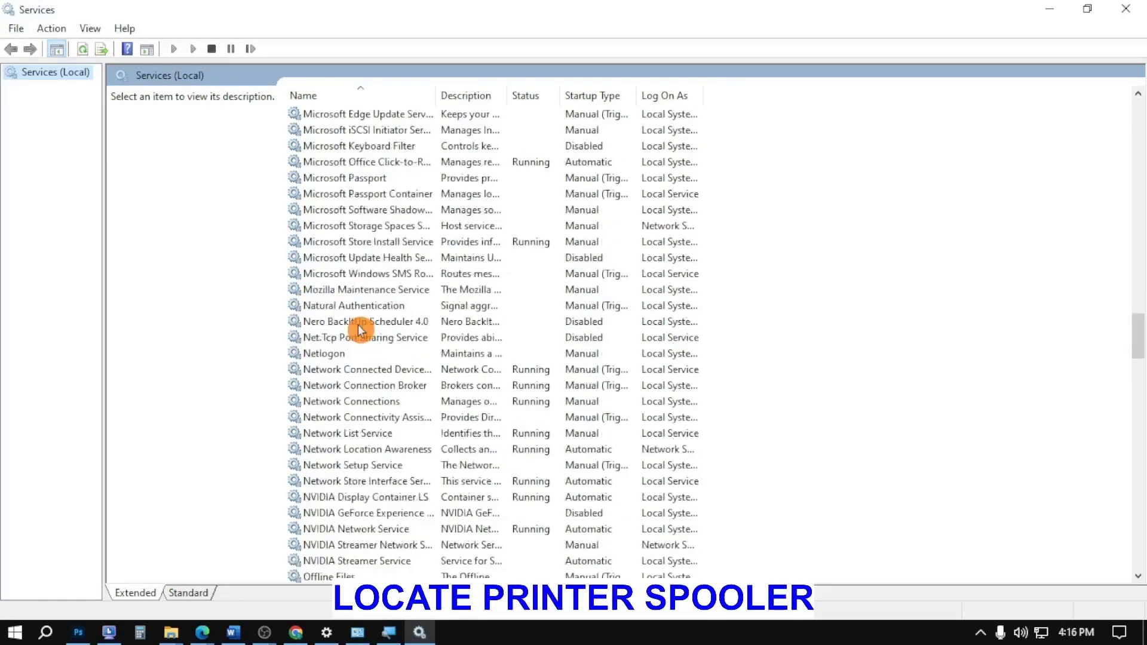
pyautogui.scroll(-5, 385, 308)
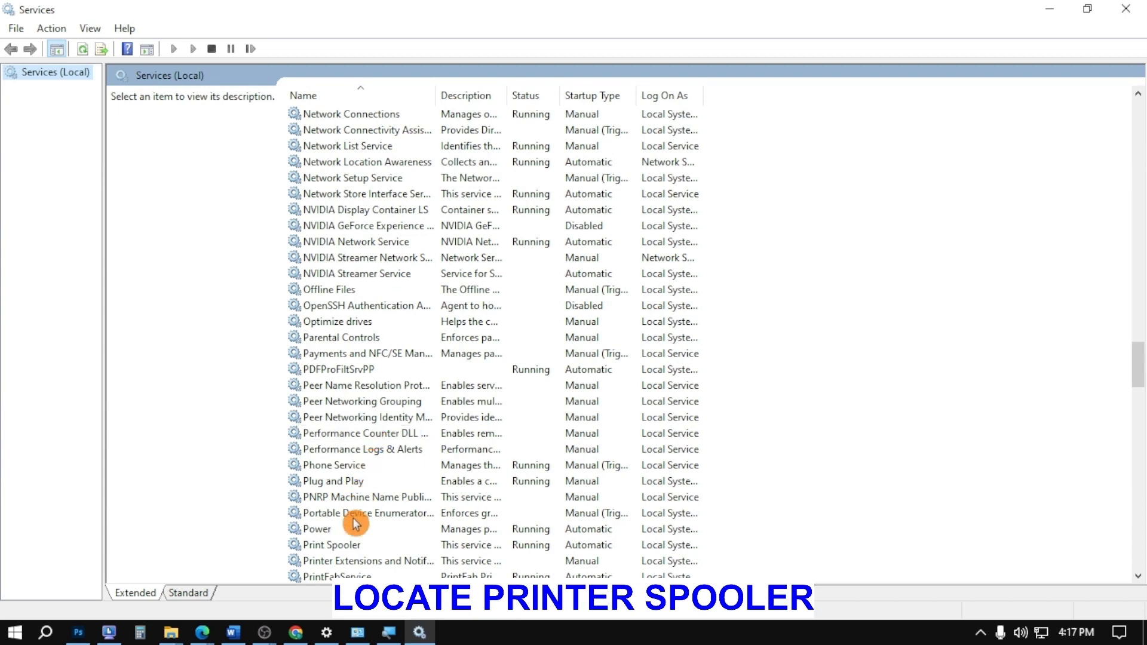
pyautogui.click(344, 547)
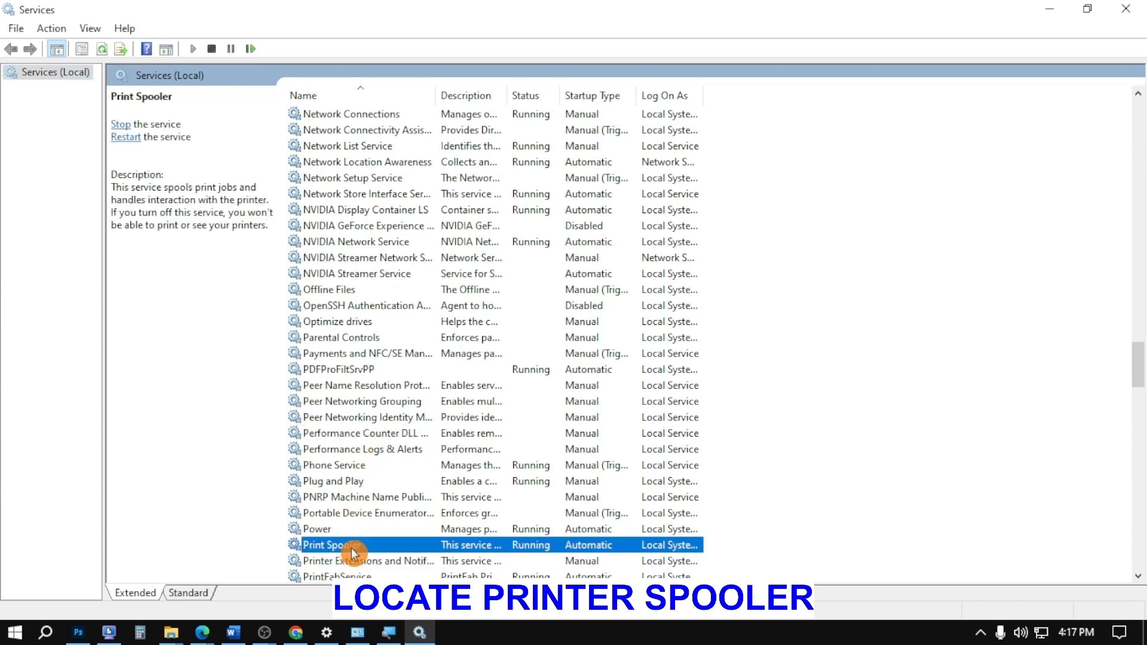
pyautogui.scroll(-4, 377, 445)
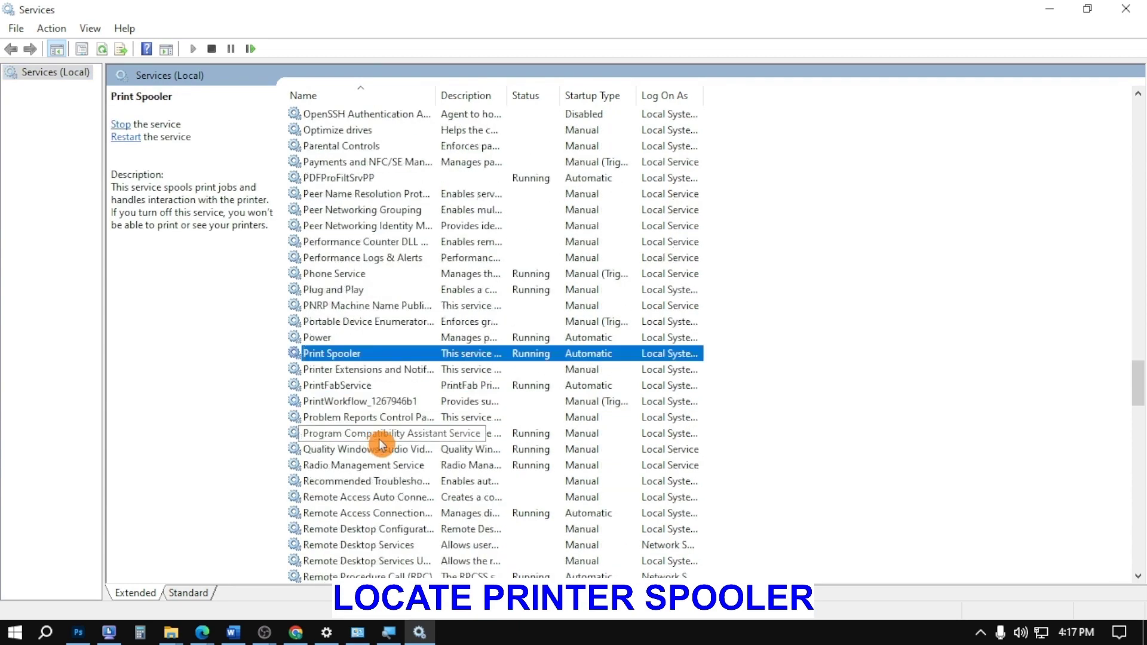
pyautogui.rightClick(386, 353)
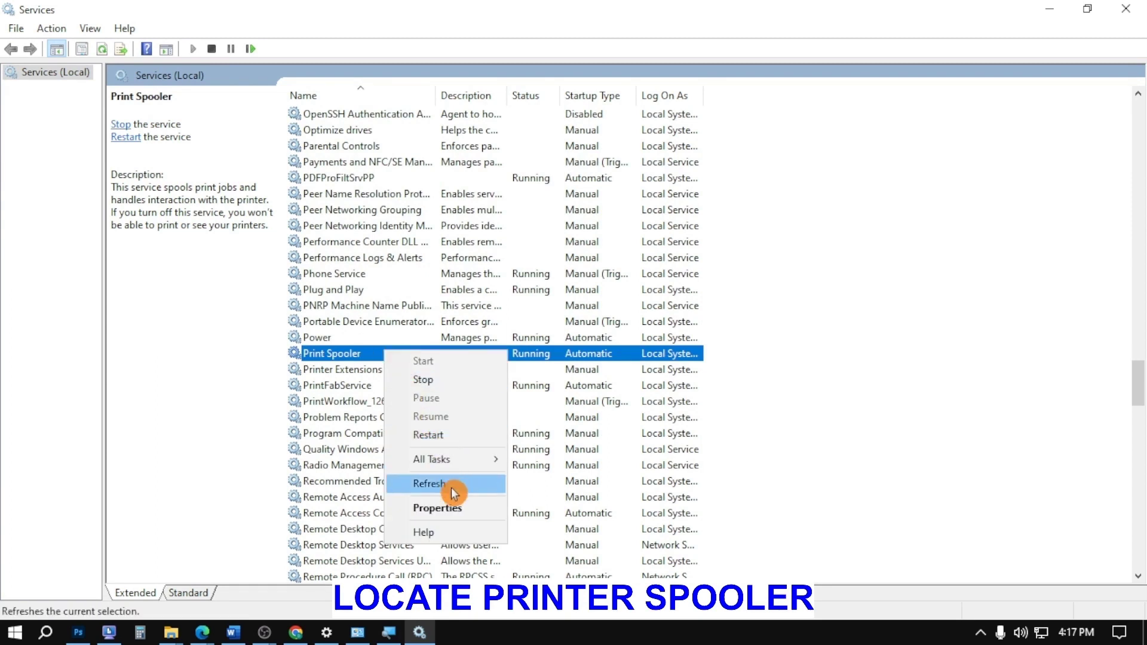
pyautogui.click(451, 518)
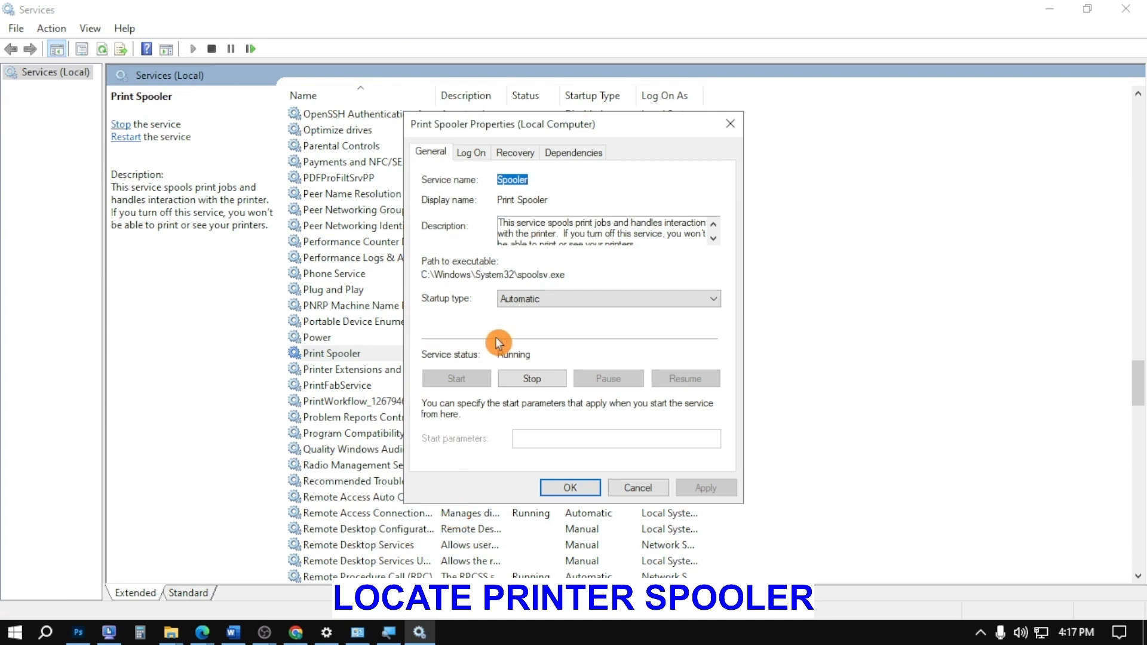
# - Set the Print Spooler startup type to Automatic and accept the service properties
pyautogui.click(539, 299)
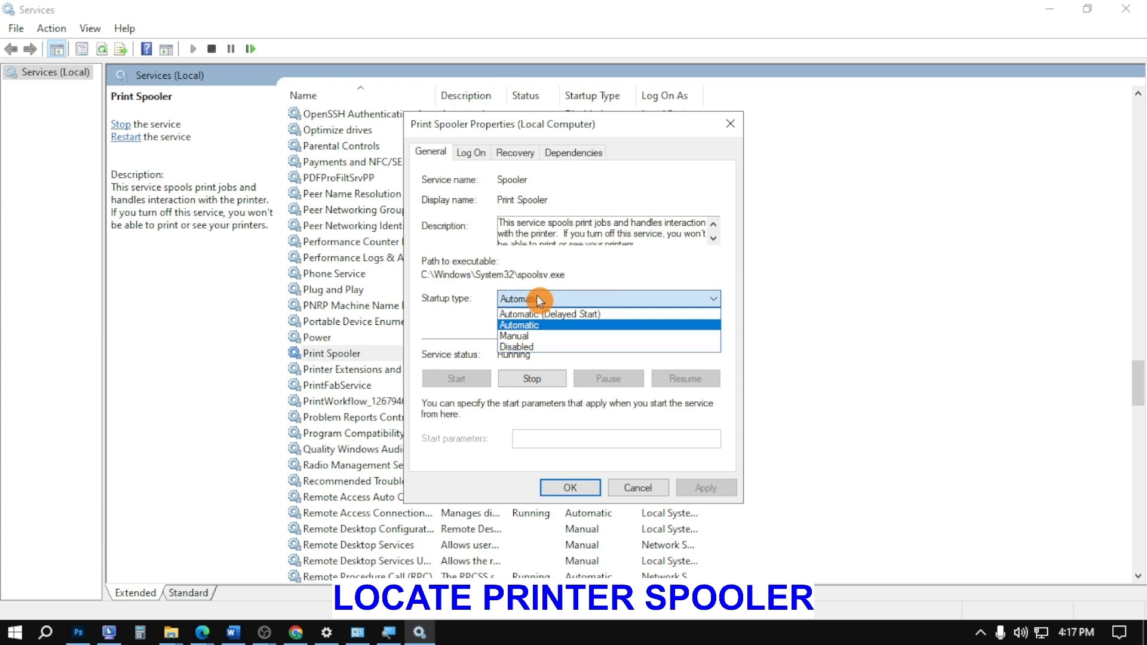
pyautogui.click(544, 325)
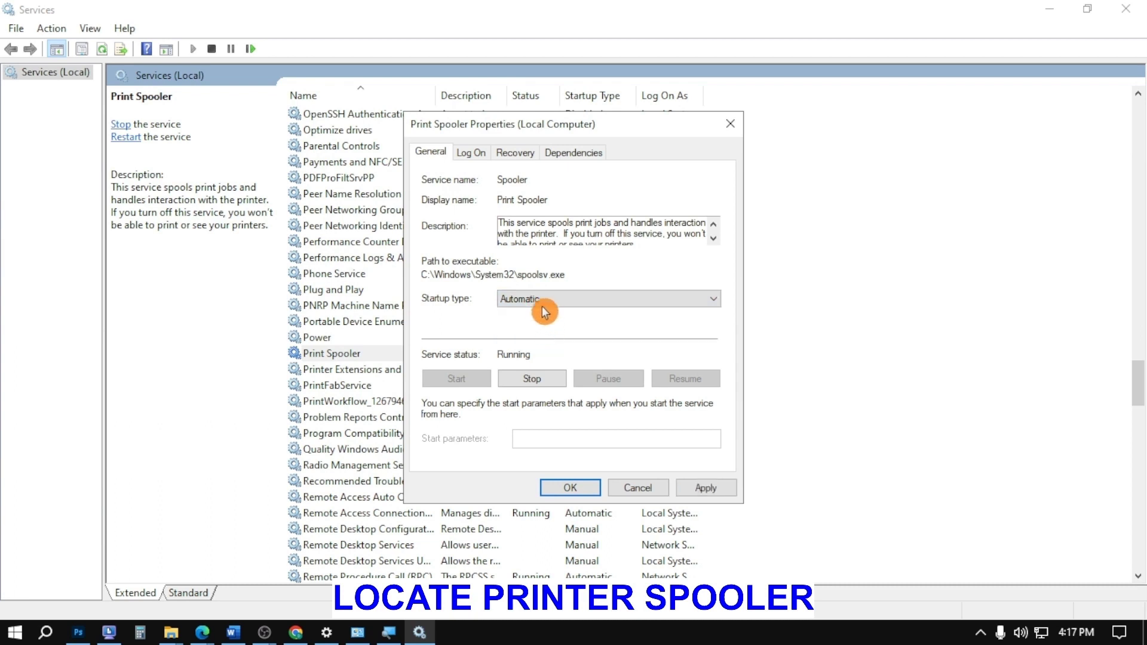
pyautogui.click(570, 488)
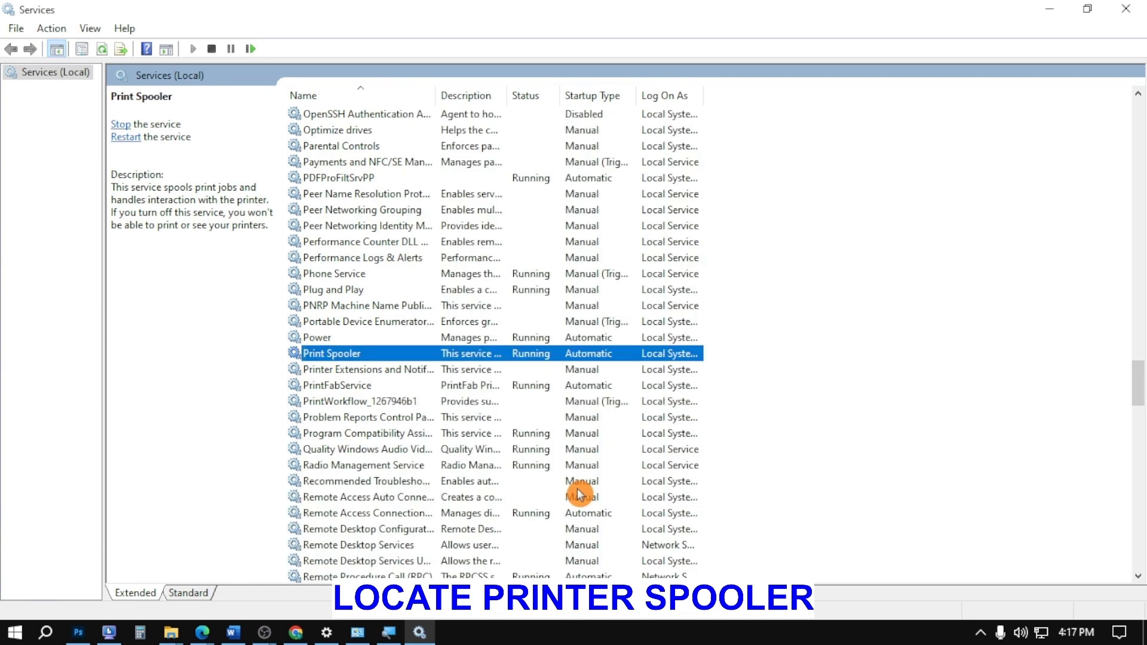
# - Restart the Print Spooler service and close the Services console
pyautogui.rightClick(355, 356)
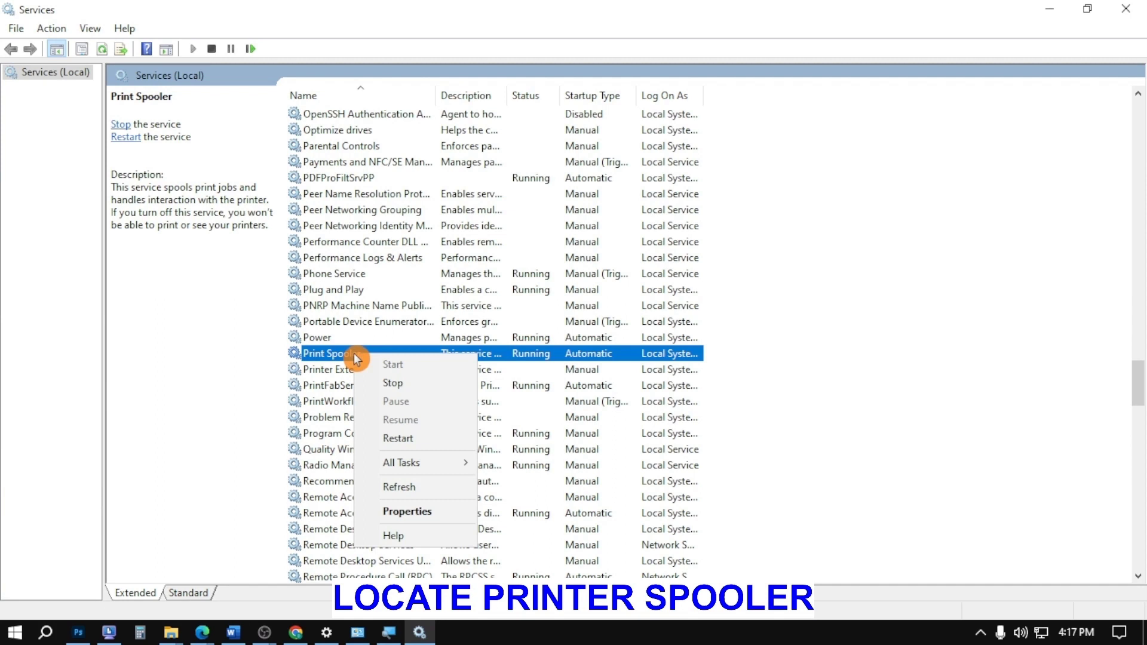
pyautogui.click(412, 440)
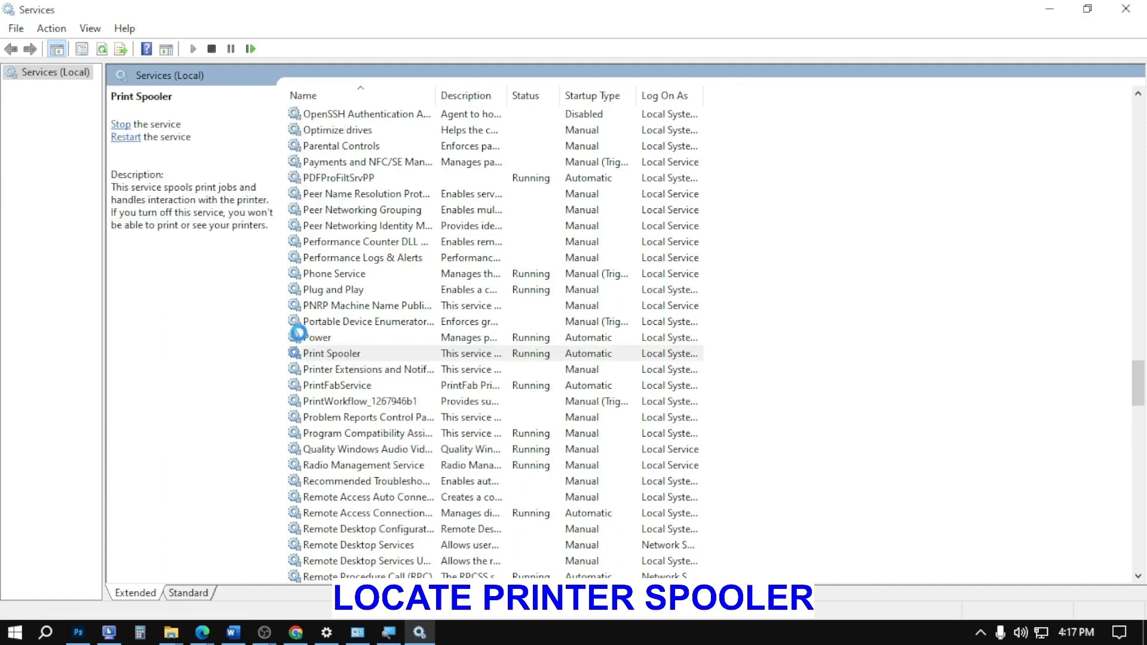
pyautogui.click(1131, 16)
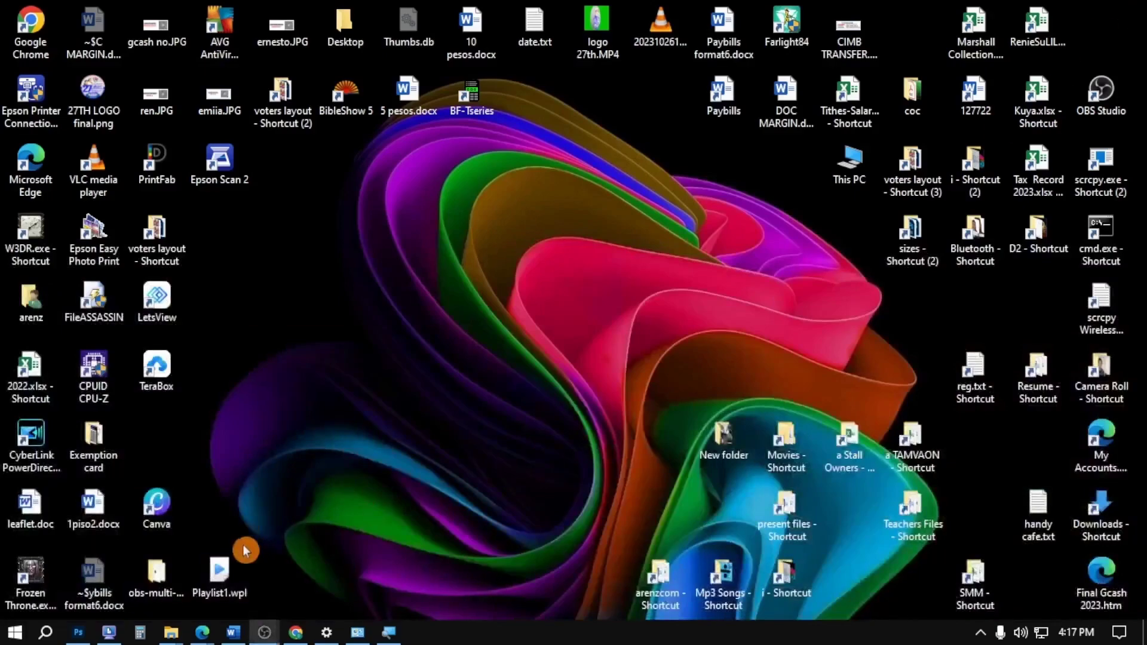
pyautogui.rightClick(277, 351)
pyautogui.click(321, 398)
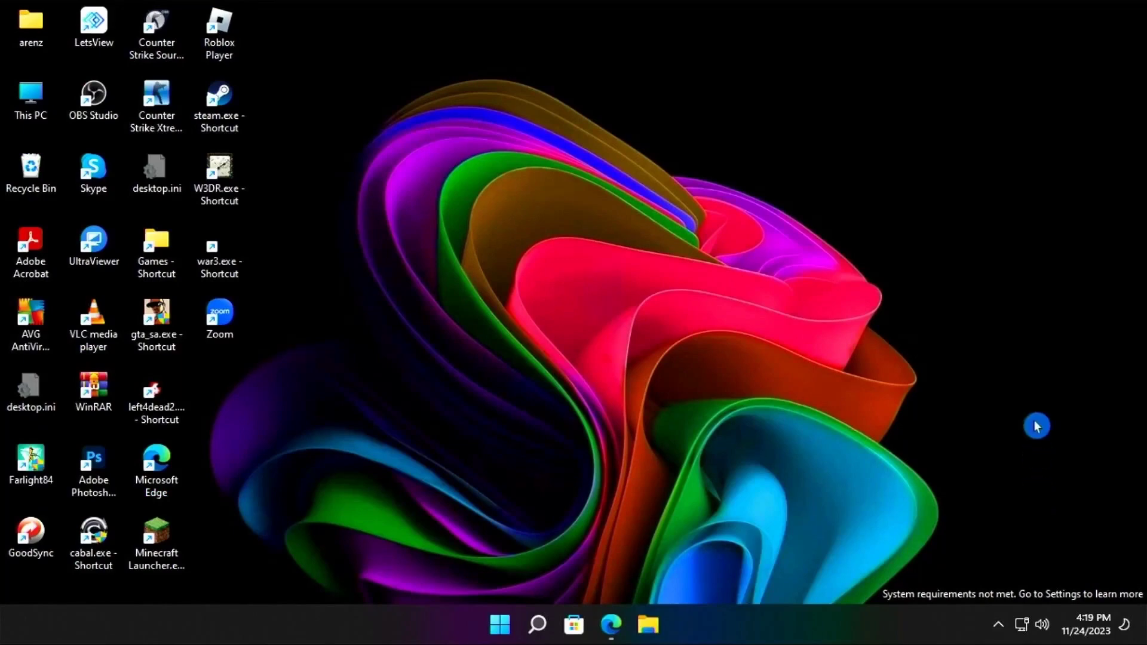
pyautogui.rightClick(429, 206)
pyautogui.moveTo(500, 302)
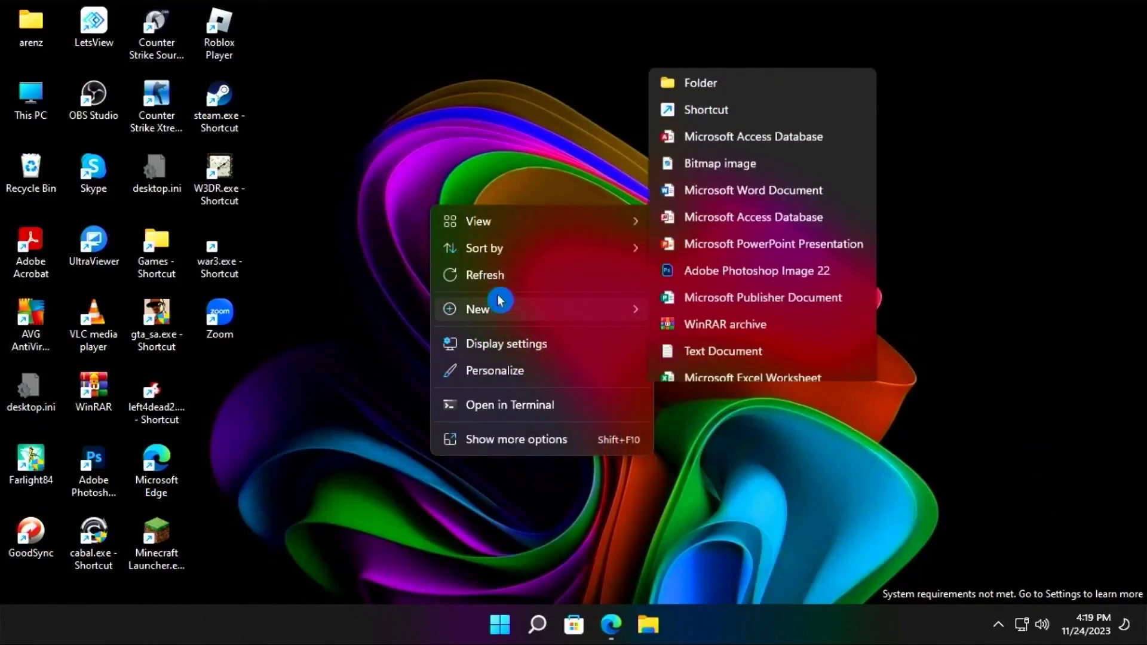
pyautogui.click(483, 274)
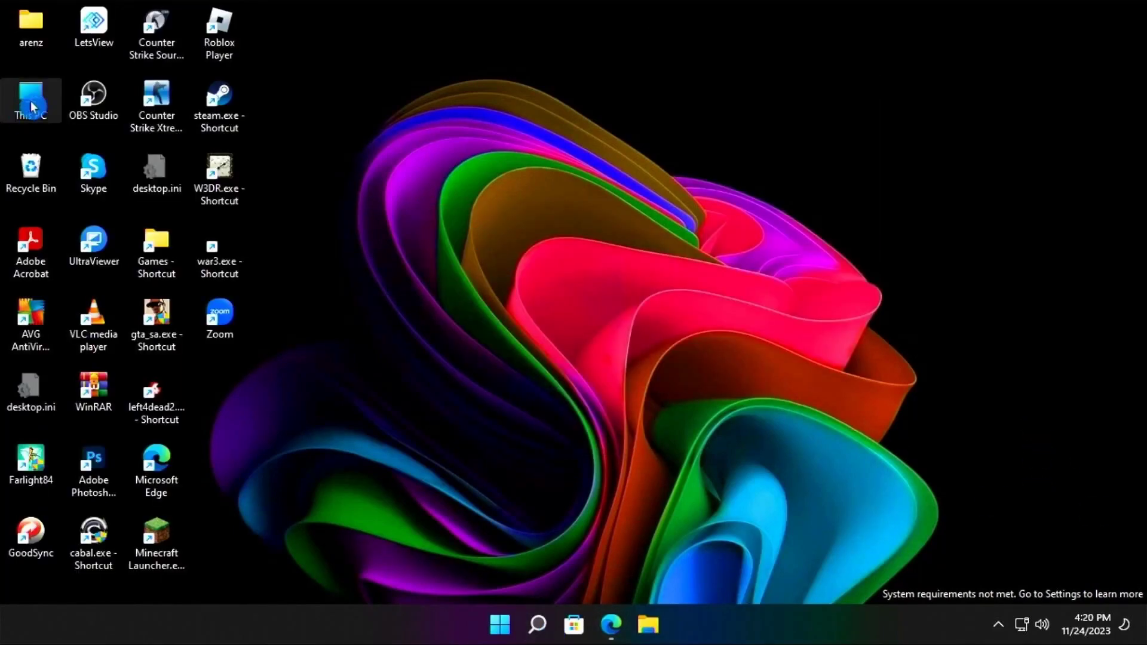
# - Open This PC on the client computer and go to the network computer \\arenzcom
pyautogui.doubleClick(33, 106)
pyautogui.click(279, 94)
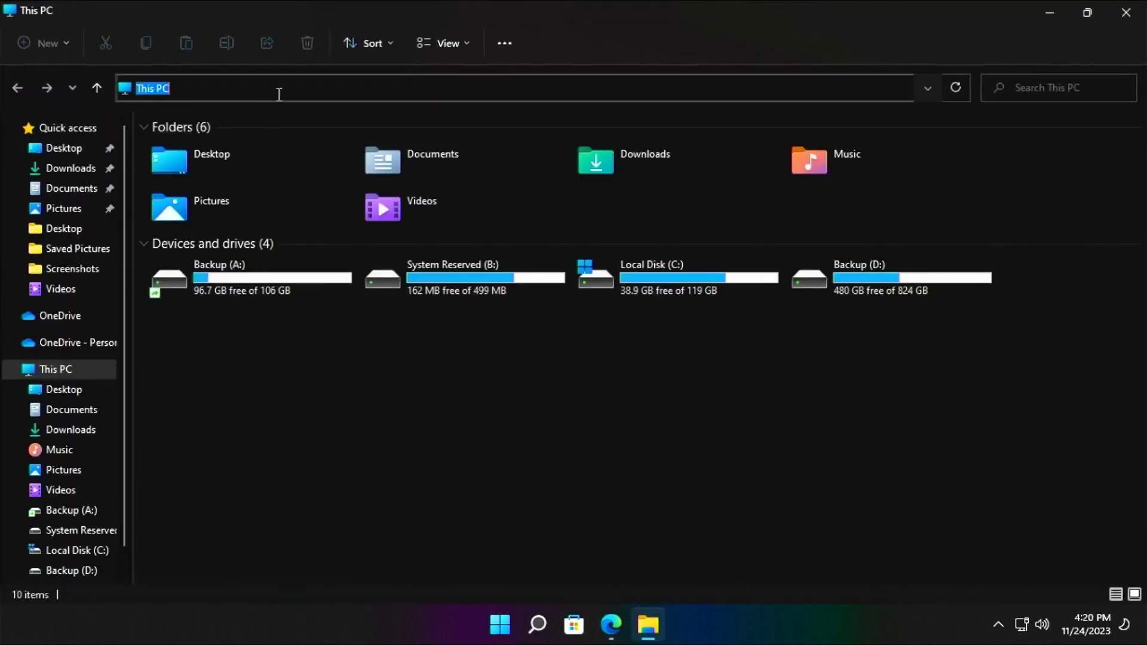
pyautogui.write('\\arenzcom')
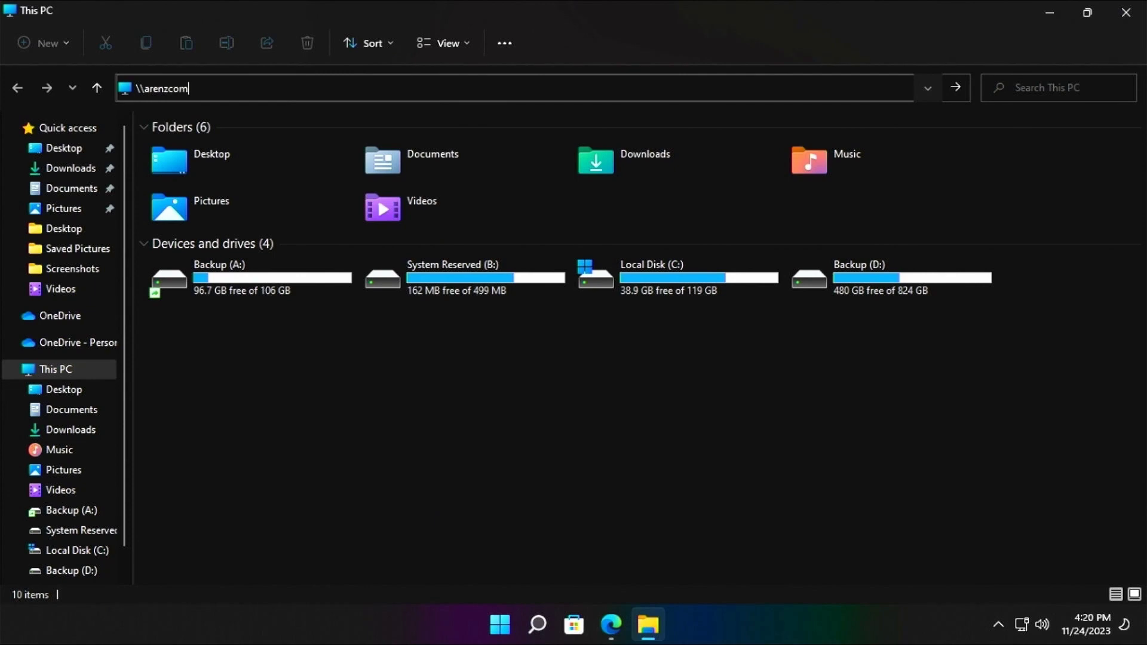
pyautogui.press('Return')
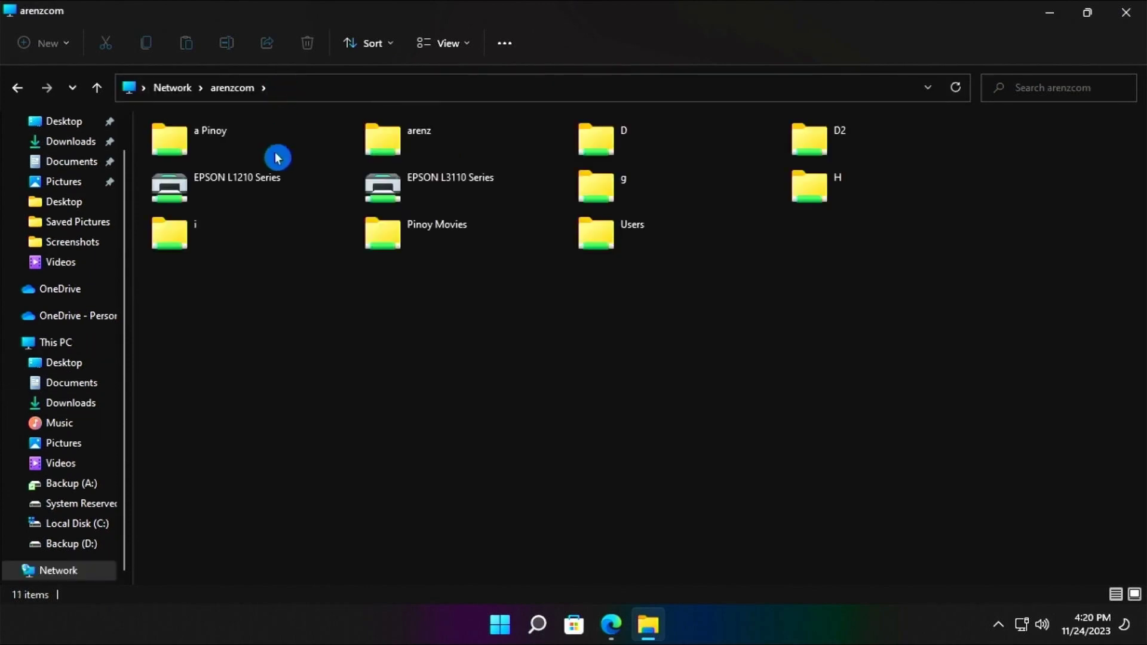
# - Connect to the shared EPSON L3110 Series printer on arenzcom and close its print queue window
pyautogui.click(258, 188)
pyautogui.click(456, 191)
pyautogui.click(251, 185)
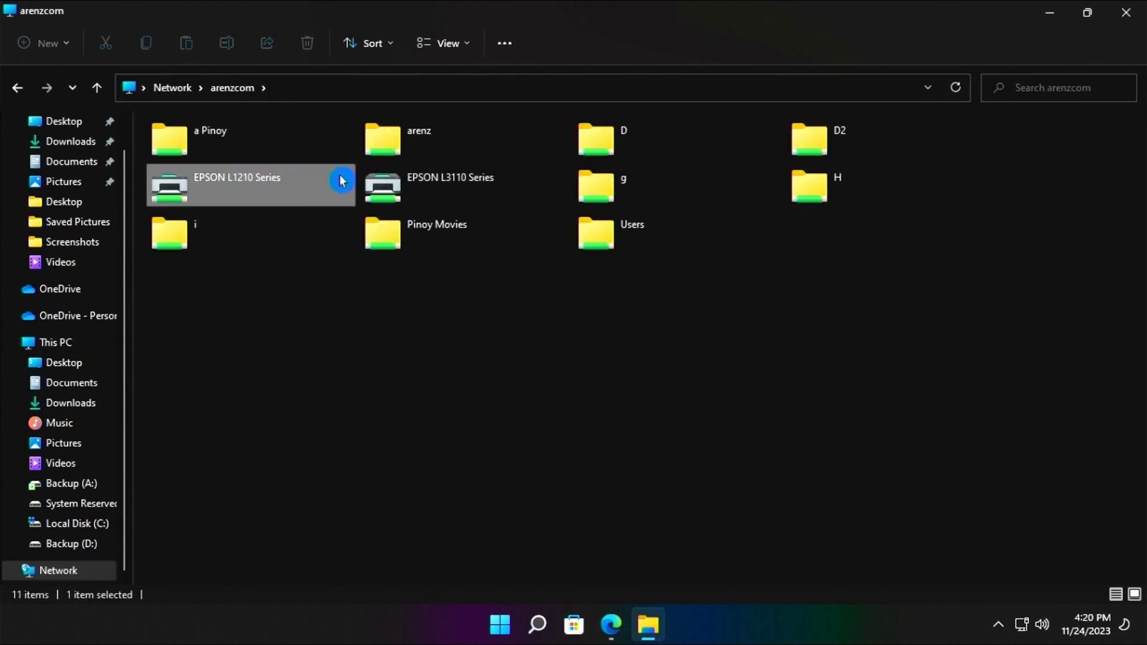
pyautogui.click(433, 191)
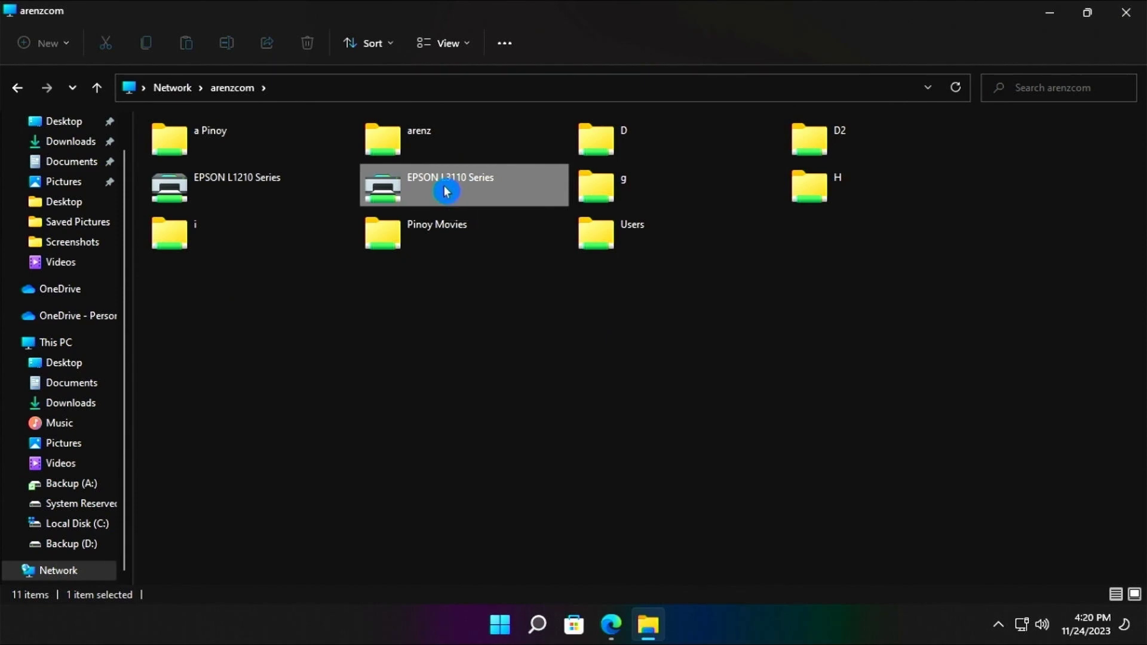
pyautogui.doubleClick(446, 192)
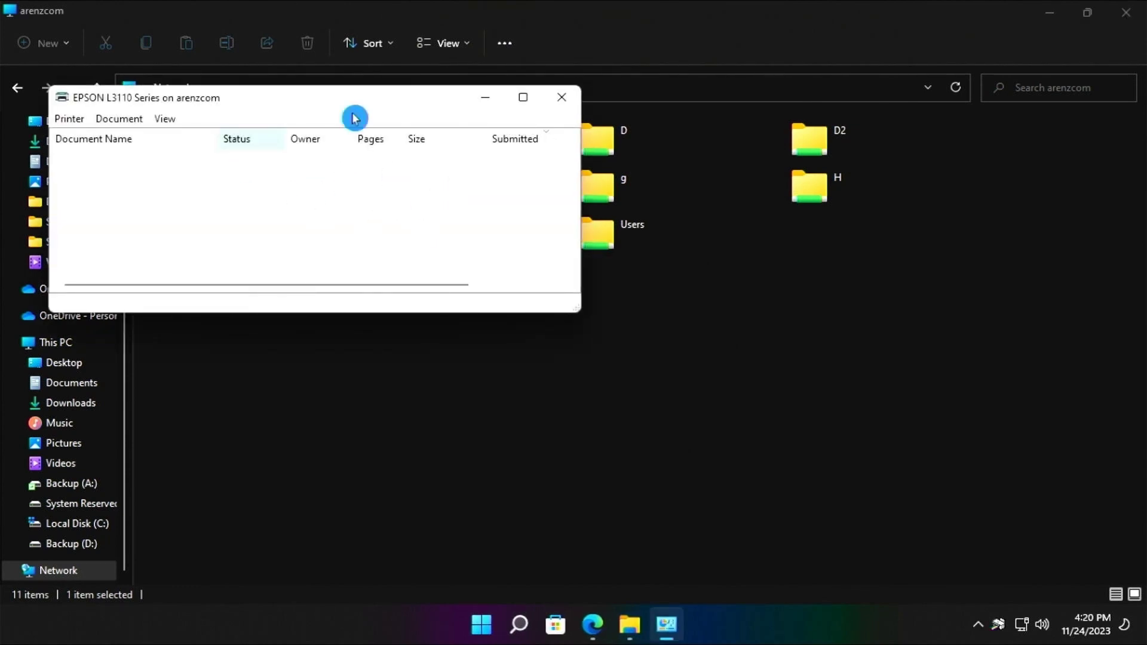
pyautogui.click(562, 97)
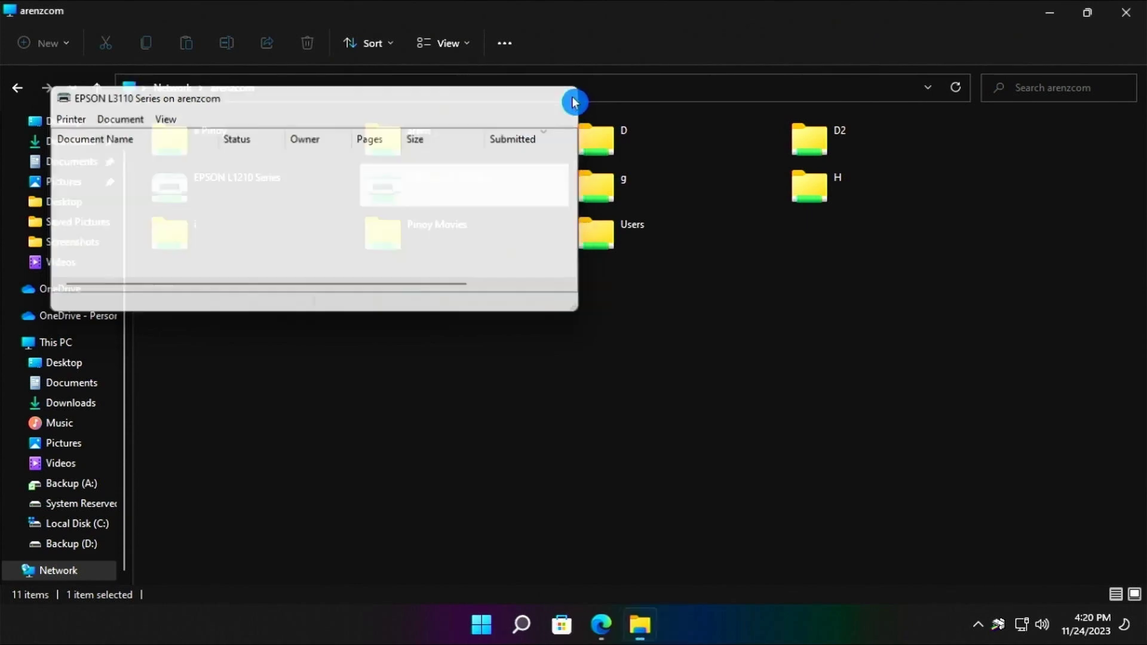
# - Connect to the shared EPSON L1210 Series printer, close its print queue, and minimize the network folder window
pyautogui.click(250, 187)
pyautogui.doubleClick(250, 187)
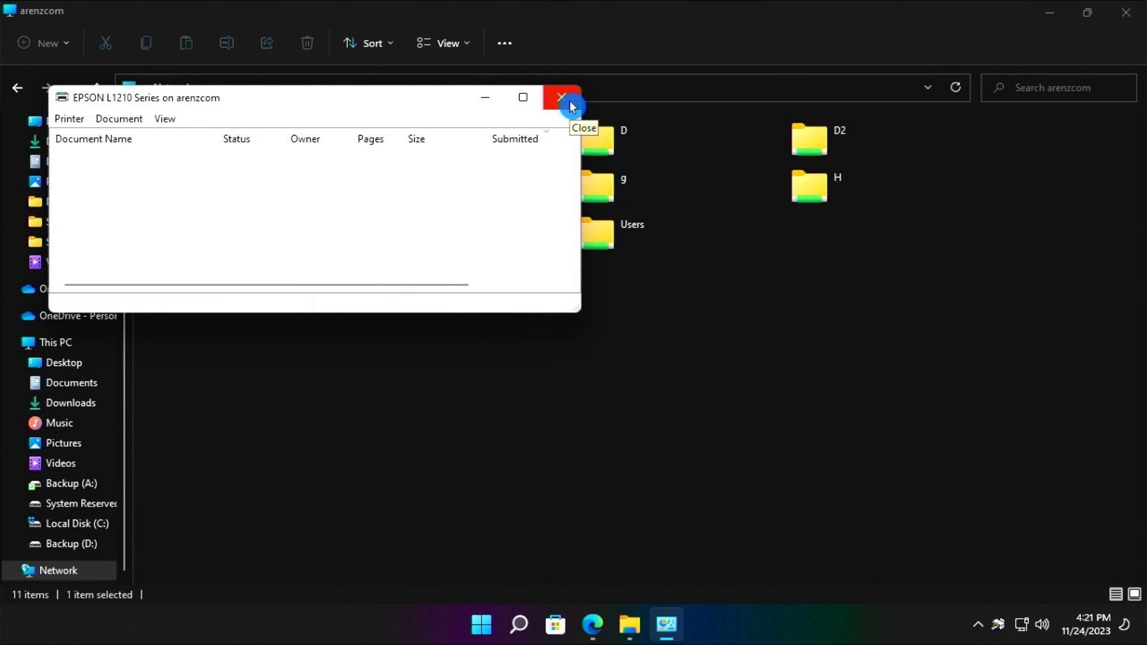
pyautogui.click(569, 100)
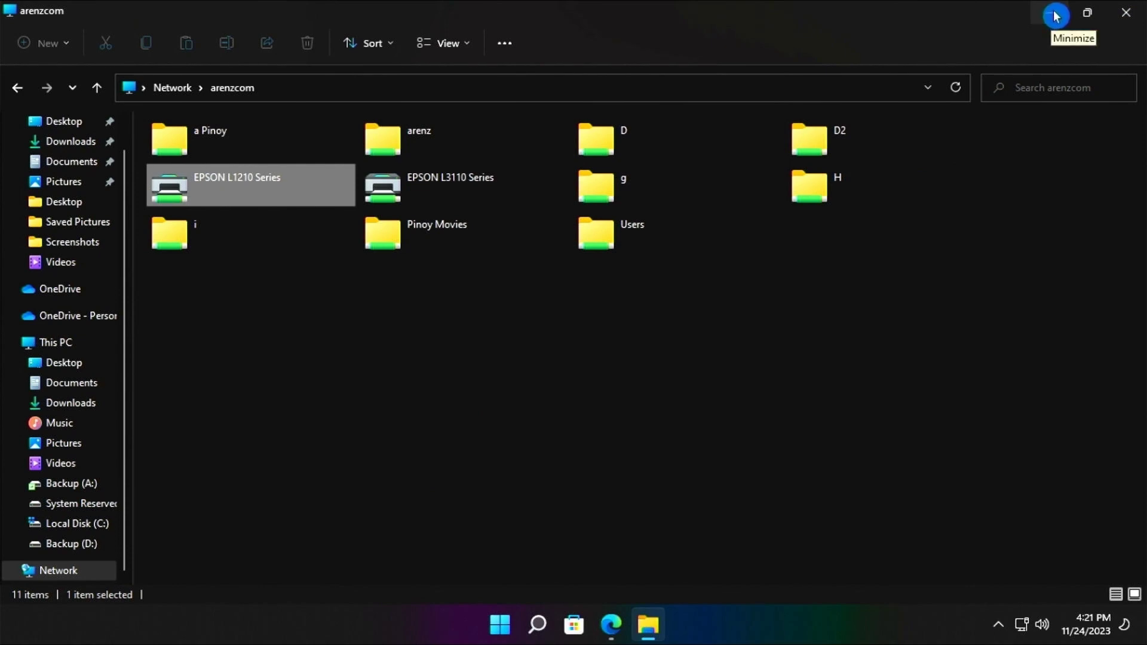
pyautogui.click(1056, 16)
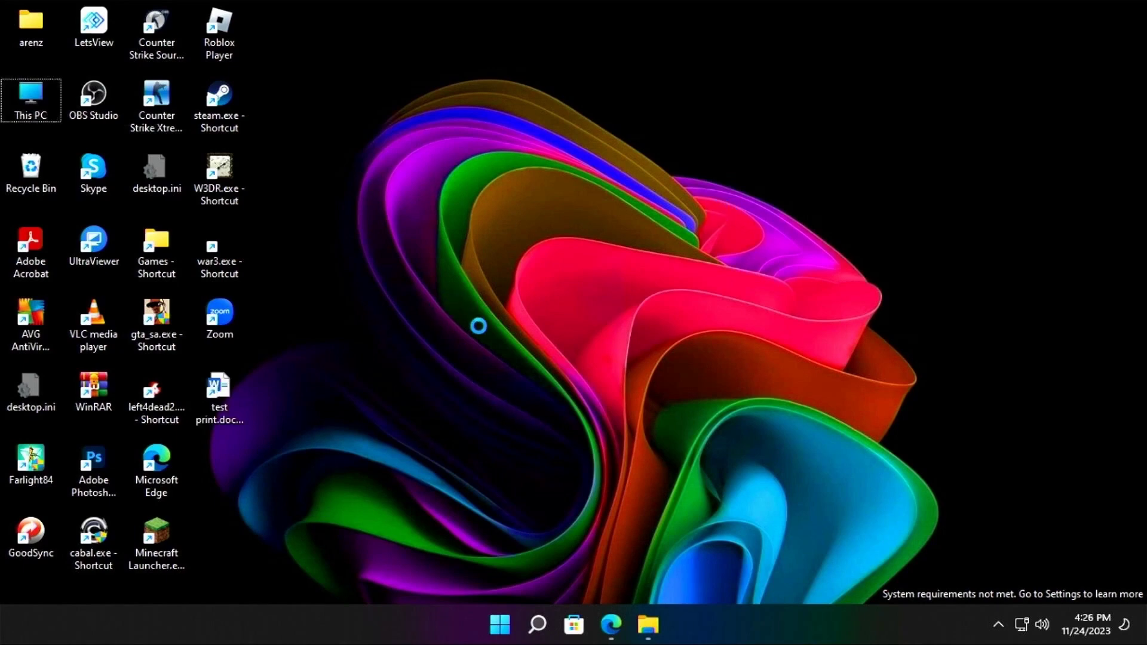
# - Open the test print.docx document from the desktop in Word
pyautogui.rightClick(484, 345)
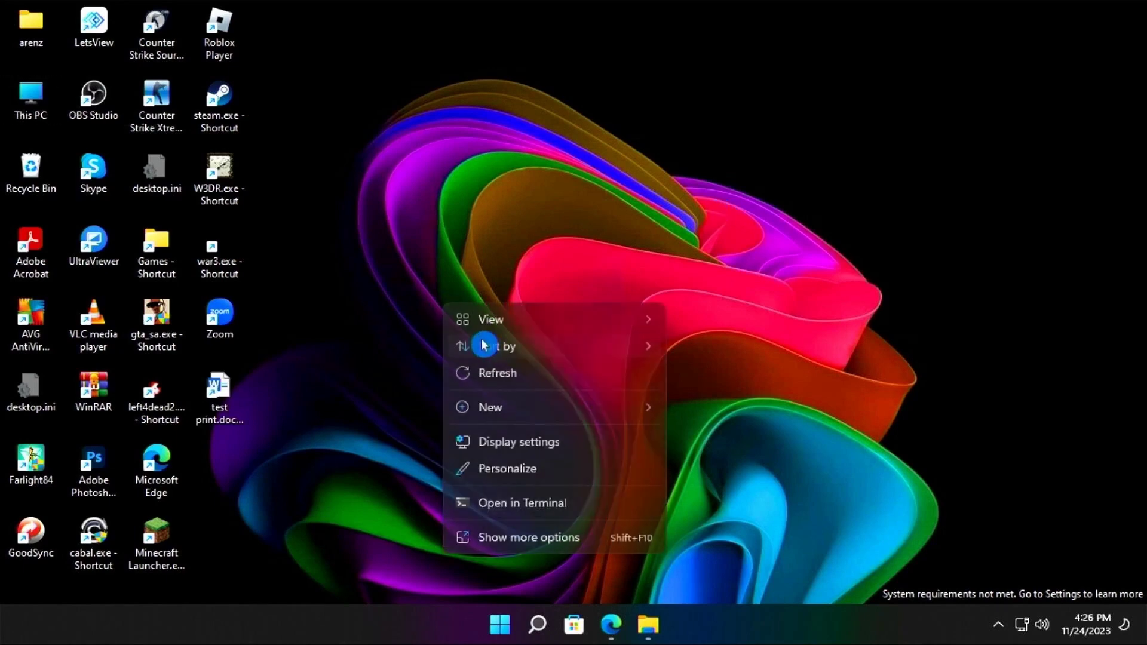
pyautogui.click(510, 375)
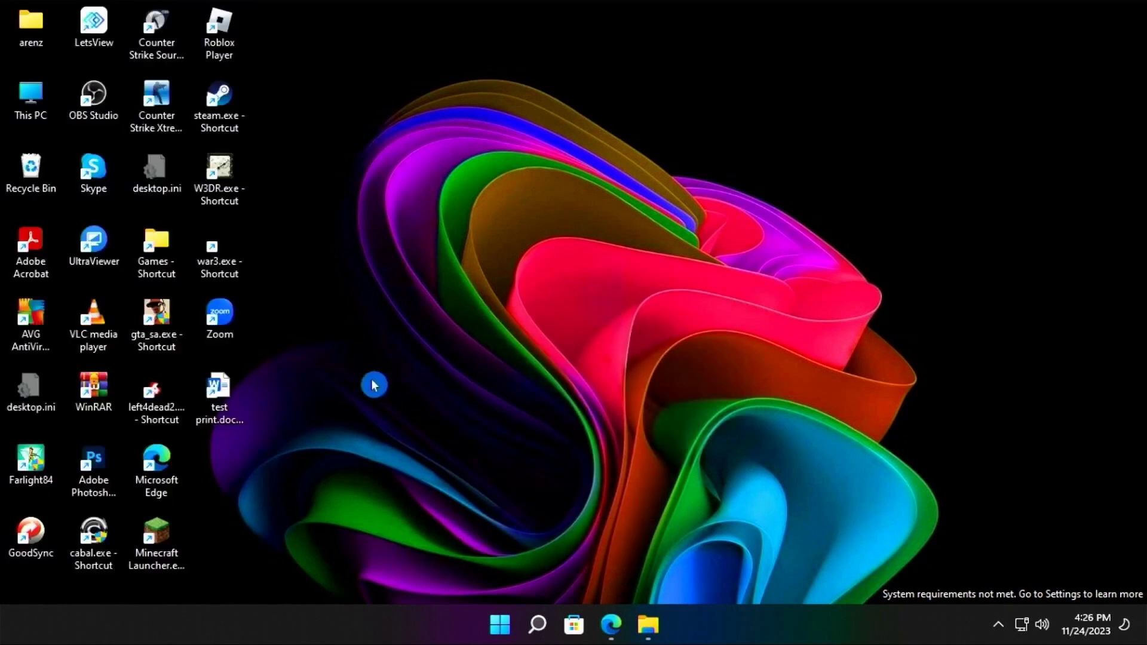
pyautogui.doubleClick(215, 389)
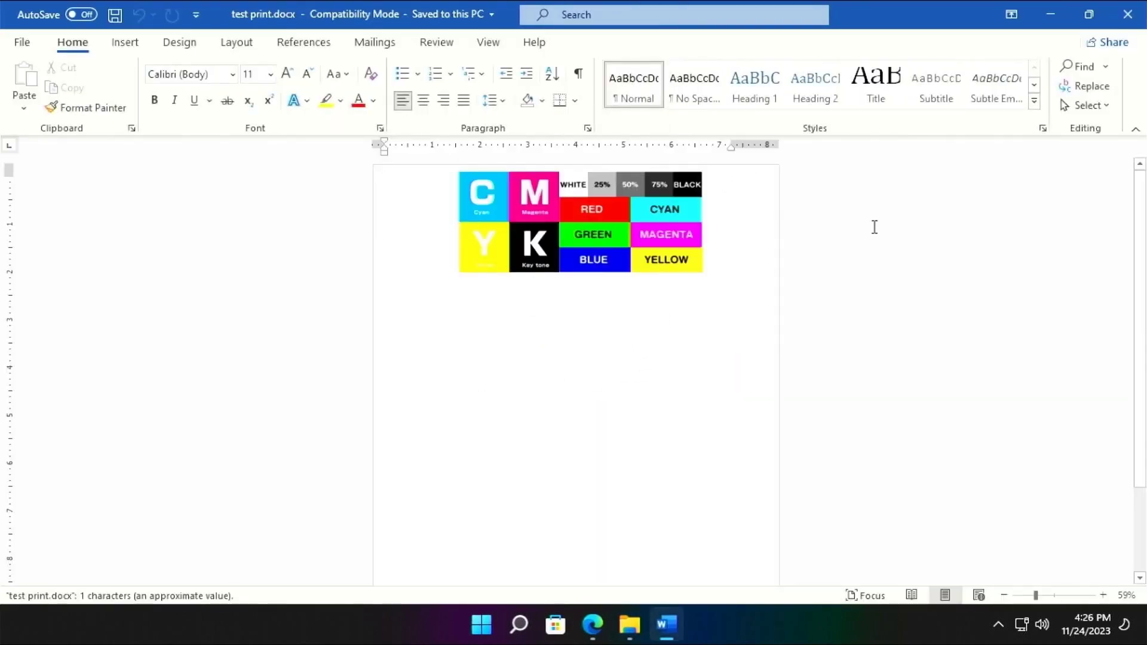
pyautogui.click(1100, 598)
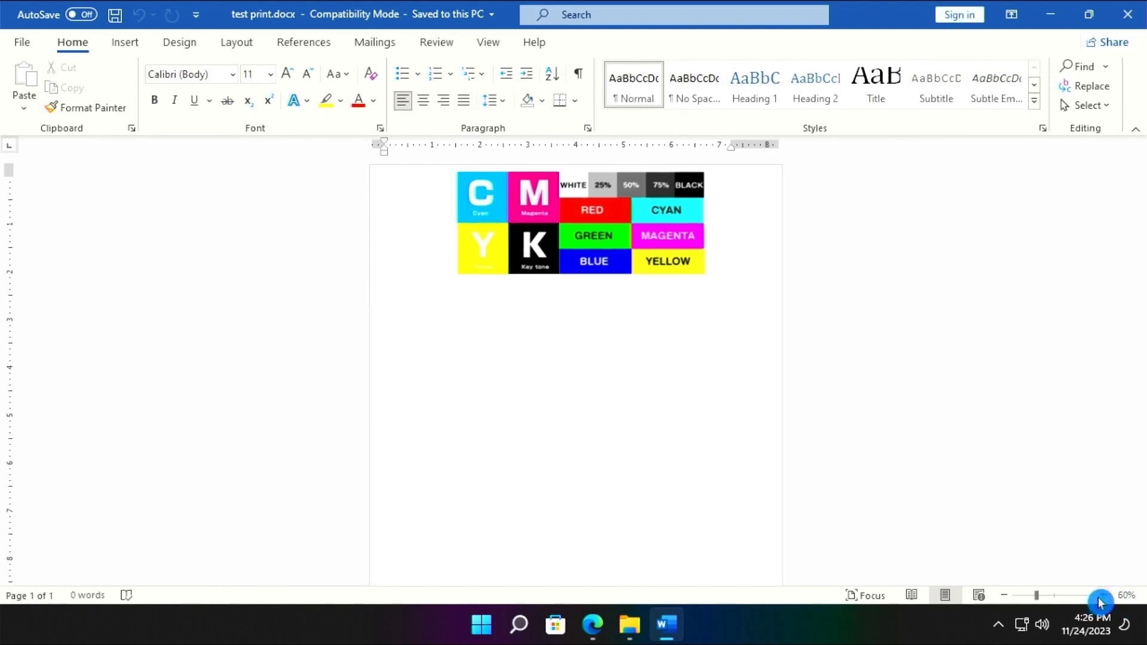
pyautogui.click(1101, 598)
pyautogui.click(1100, 597)
pyautogui.click(1100, 598)
pyautogui.click(1100, 598)
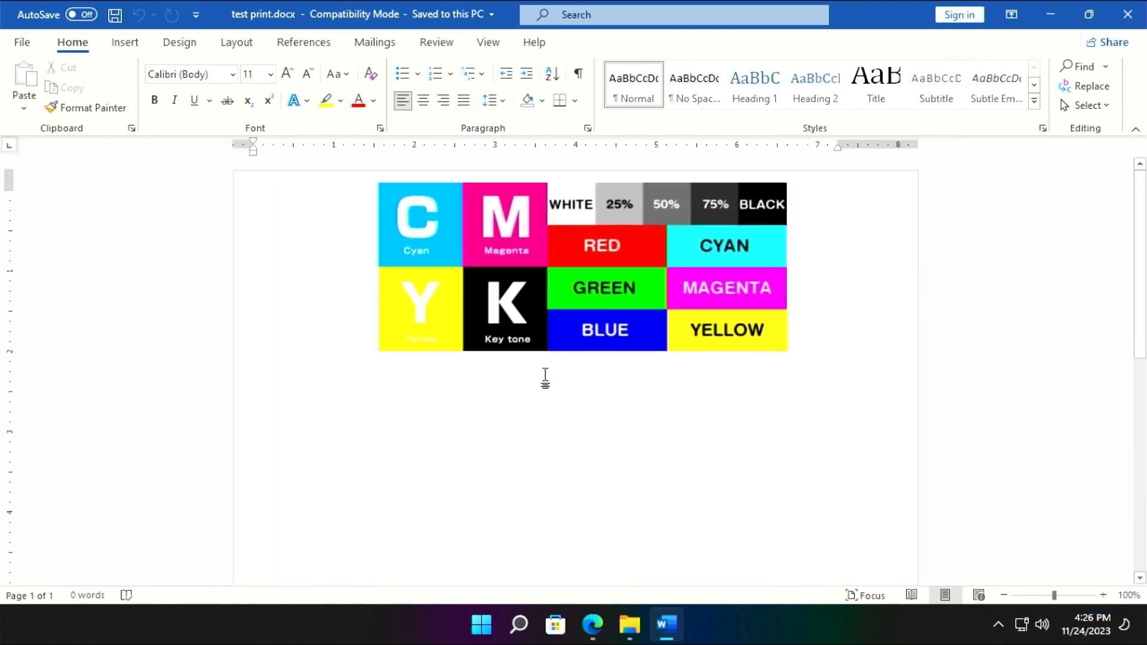
# - Print the document on EPSON L3110 Series on arenzcom, and decline the Epson Notification Service with its message set not to display again
pyautogui.click(21, 52)
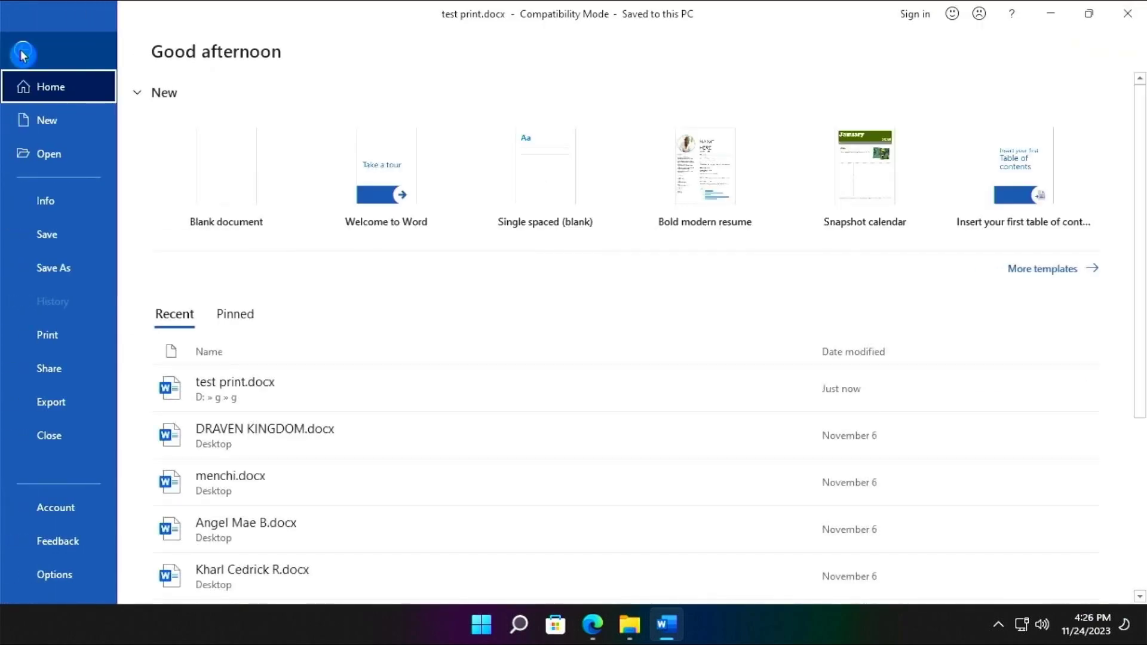
pyautogui.click(69, 337)
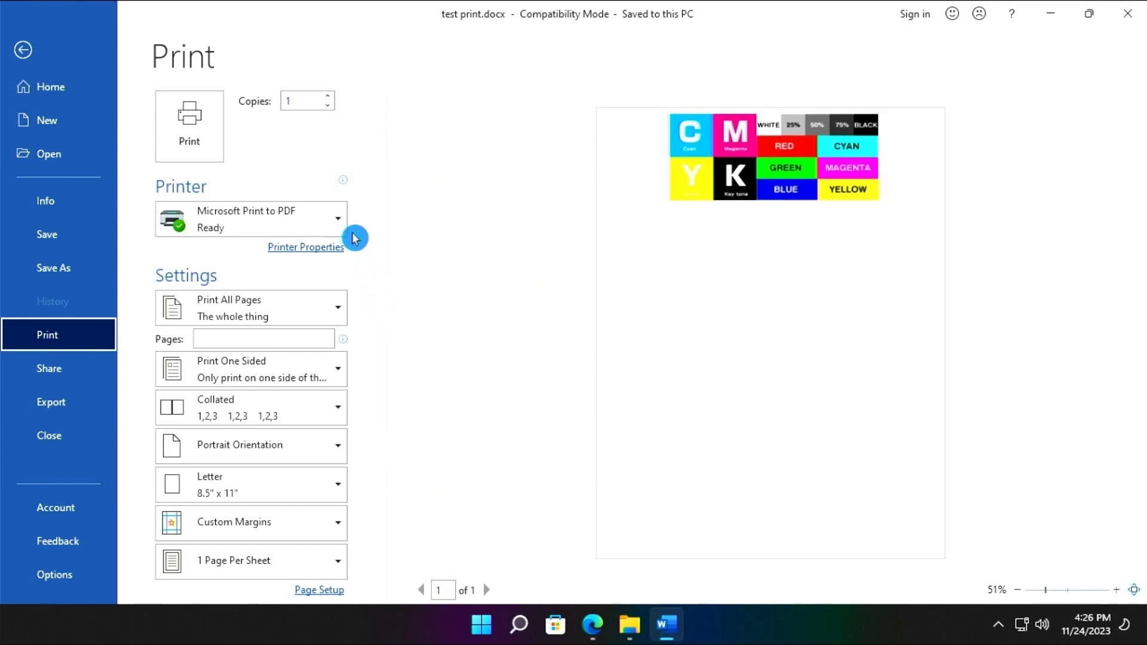
pyautogui.click(333, 221)
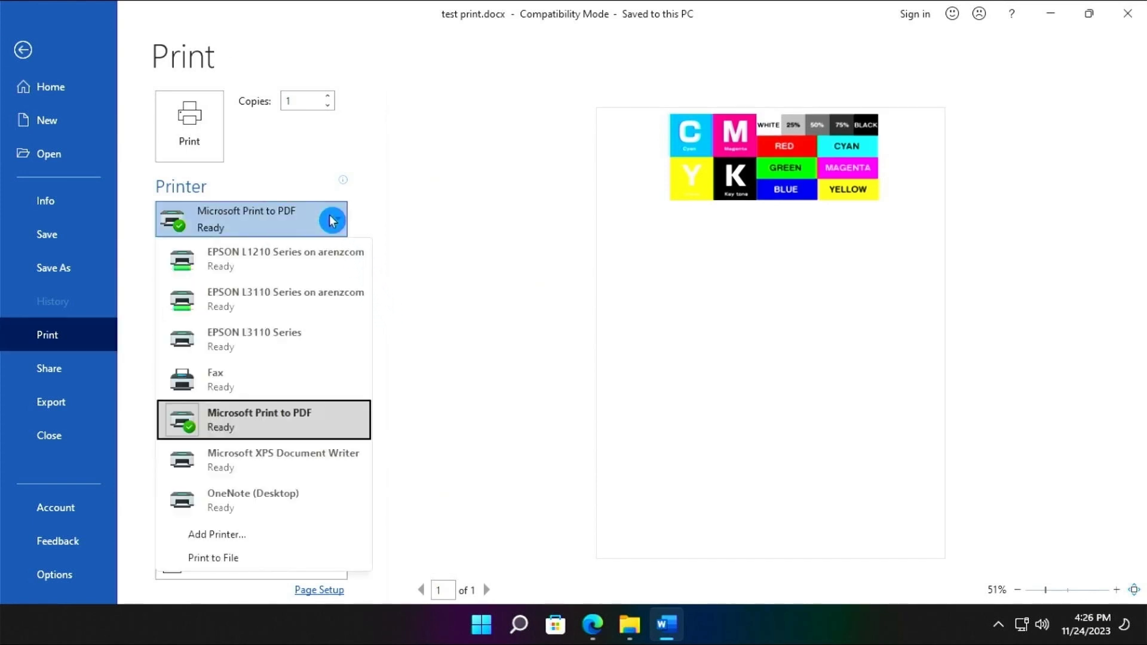
pyautogui.click(291, 310)
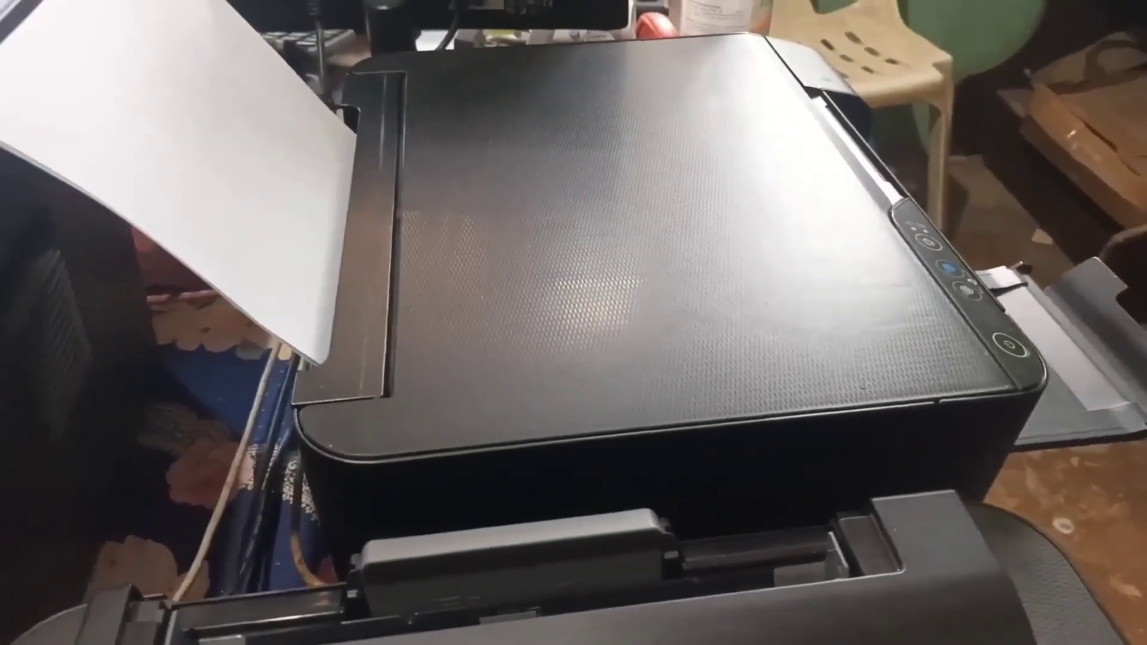
pyautogui.click(191, 137)
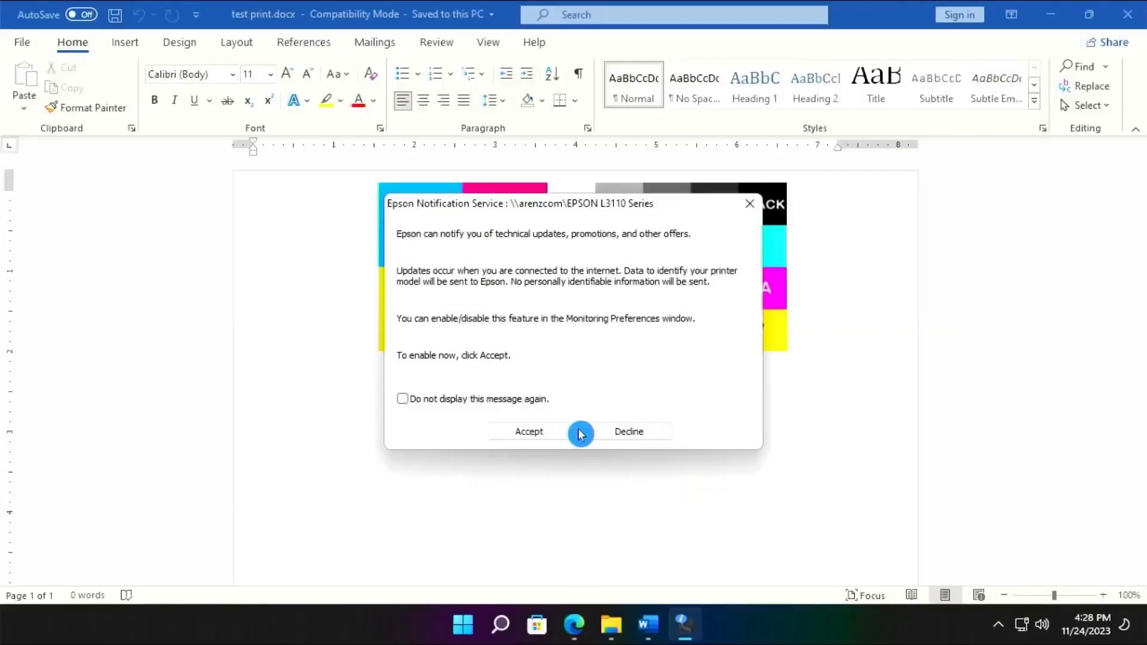
pyautogui.click(457, 399)
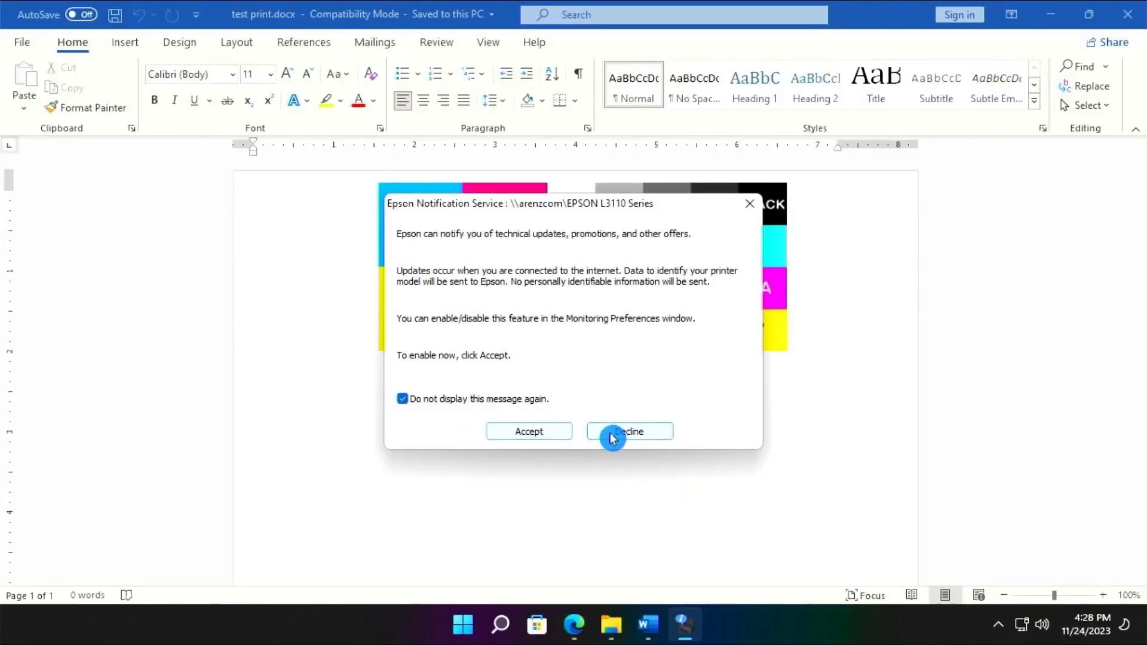
pyautogui.click(629, 436)
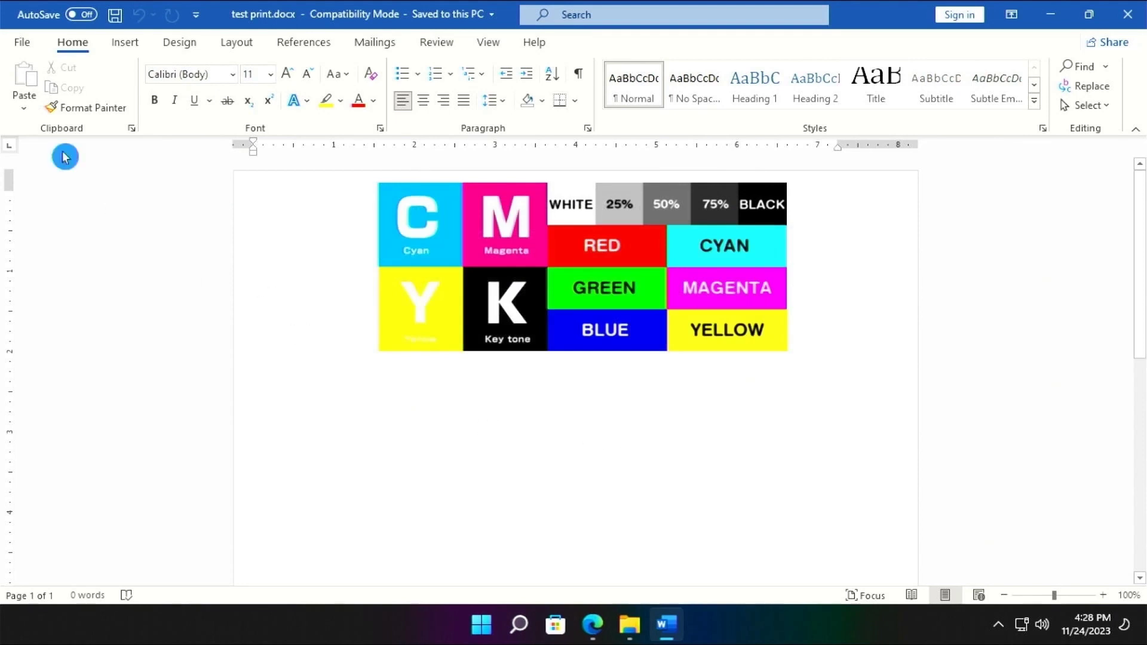
# - Print the document on EPSON L1210 Series on arenzcom, and decline the Epson Notification Service with its message set not to display again
pyautogui.click(26, 51)
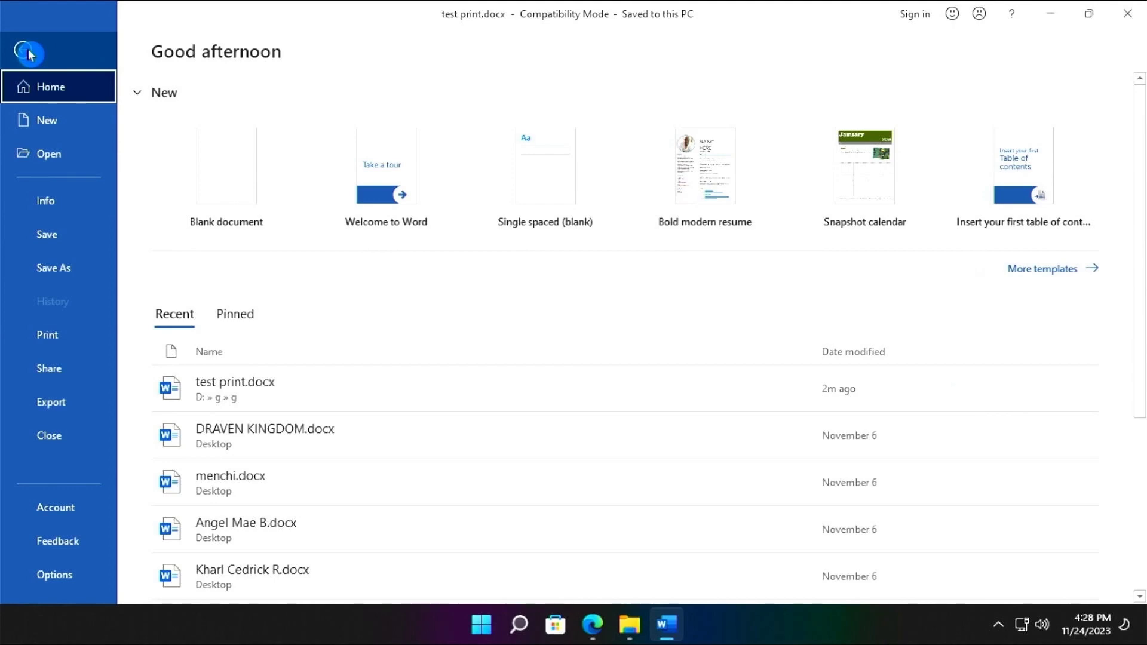
pyautogui.click(83, 342)
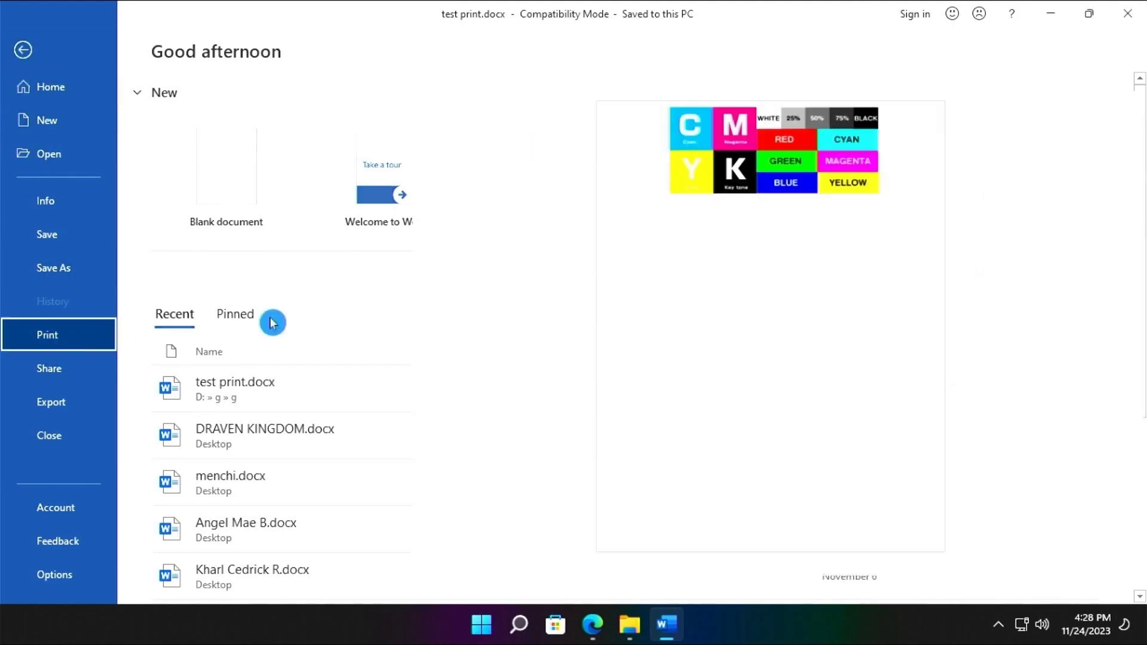
pyautogui.click(340, 230)
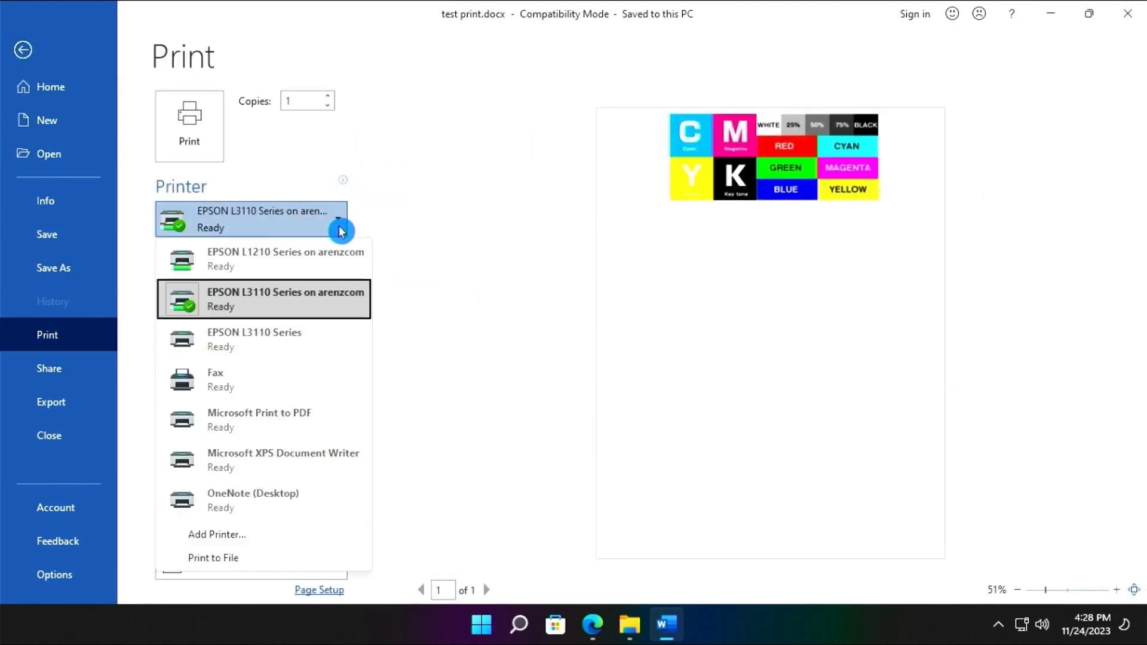
pyautogui.click(300, 263)
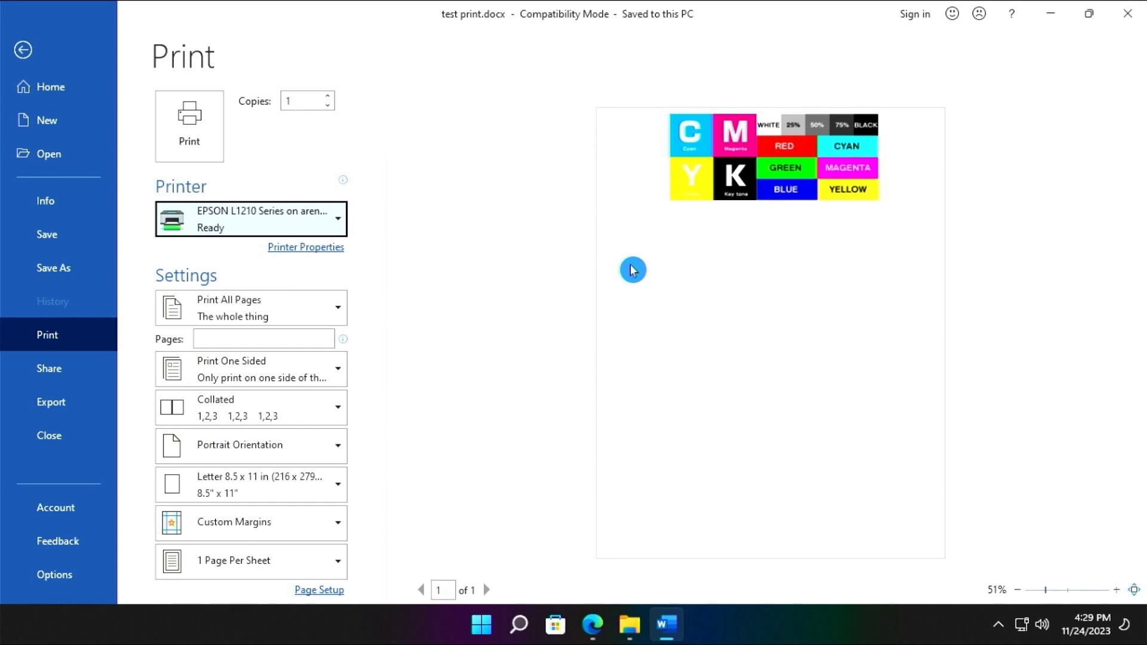
pyautogui.click(198, 124)
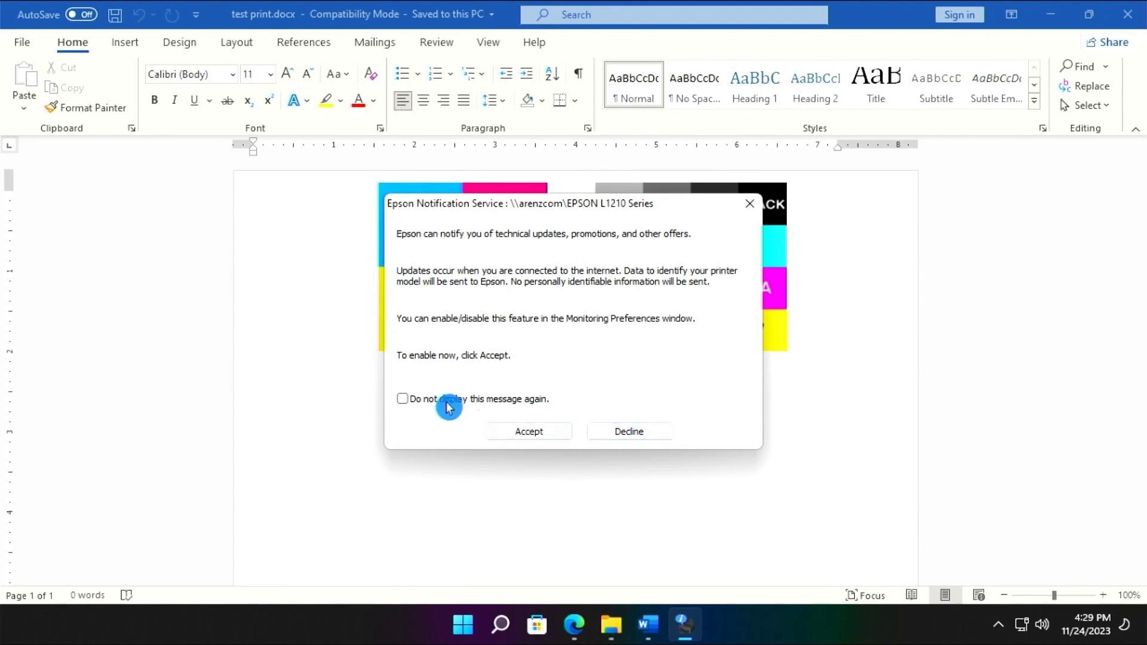
pyautogui.click(449, 408)
pyautogui.click(628, 438)
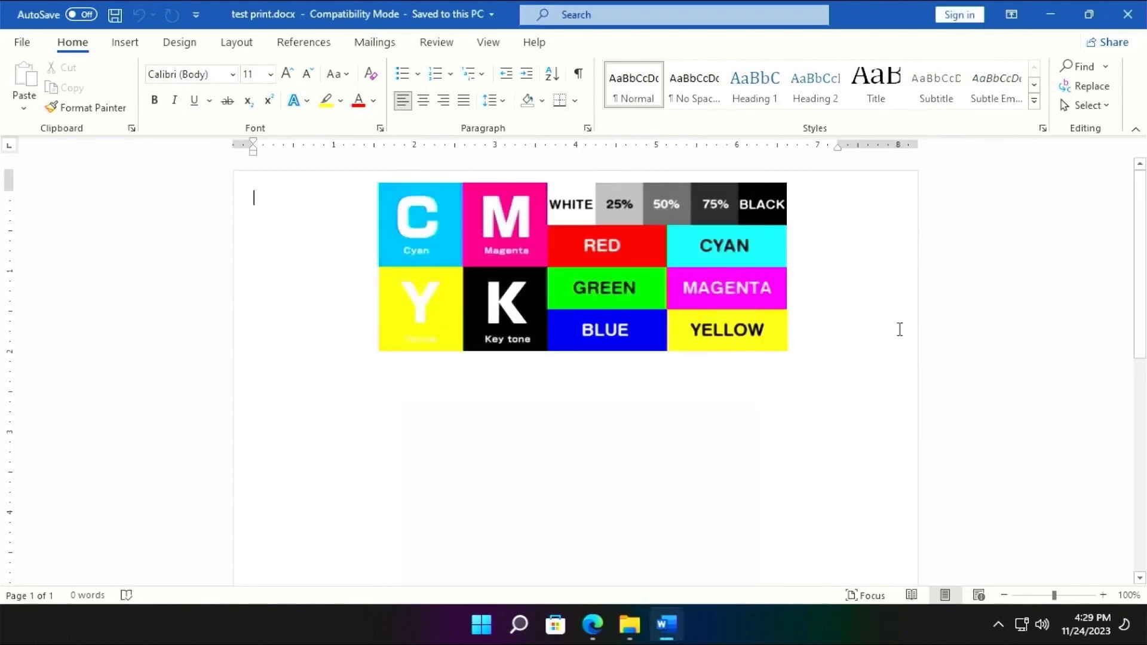